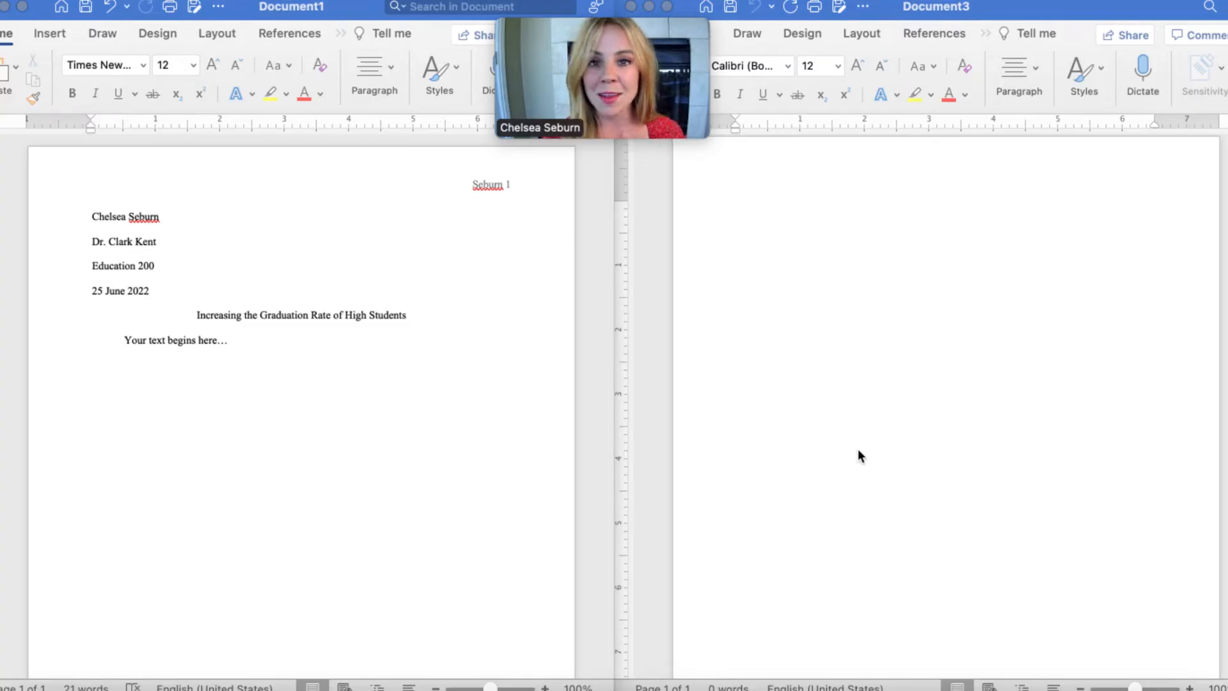
Step: Set the font of the blank Document3 to Times New Roman
left_click(917, 308)
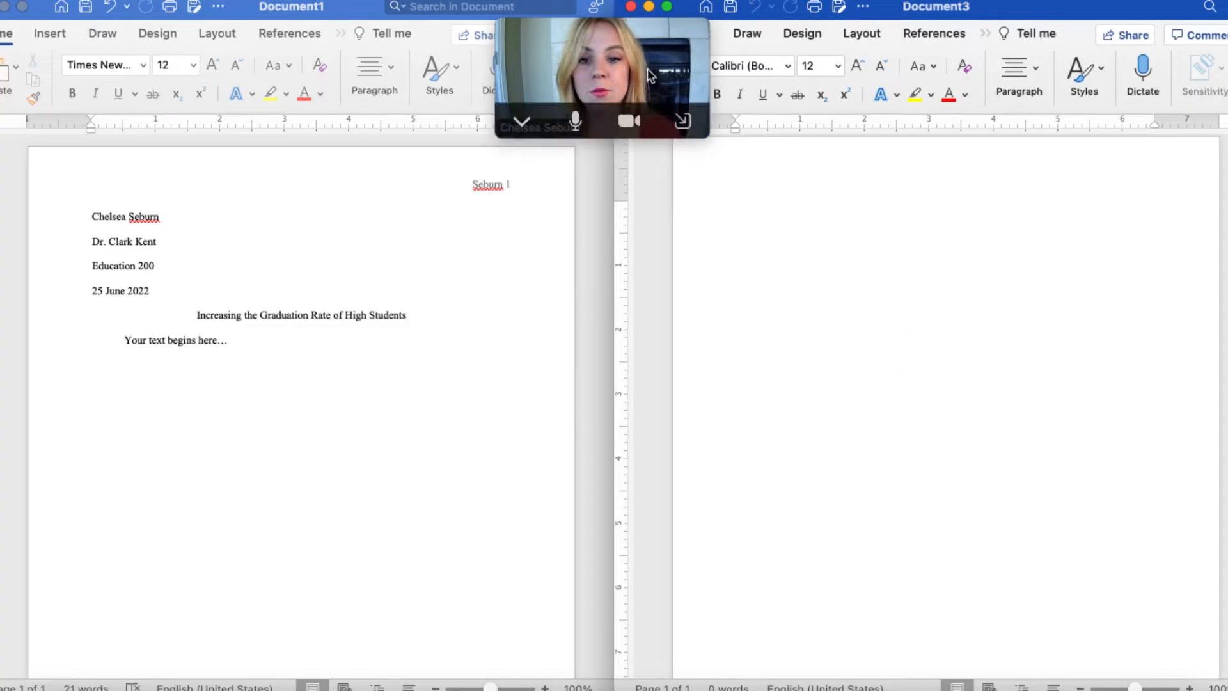
left_click_drag(647, 67, 581, 60)
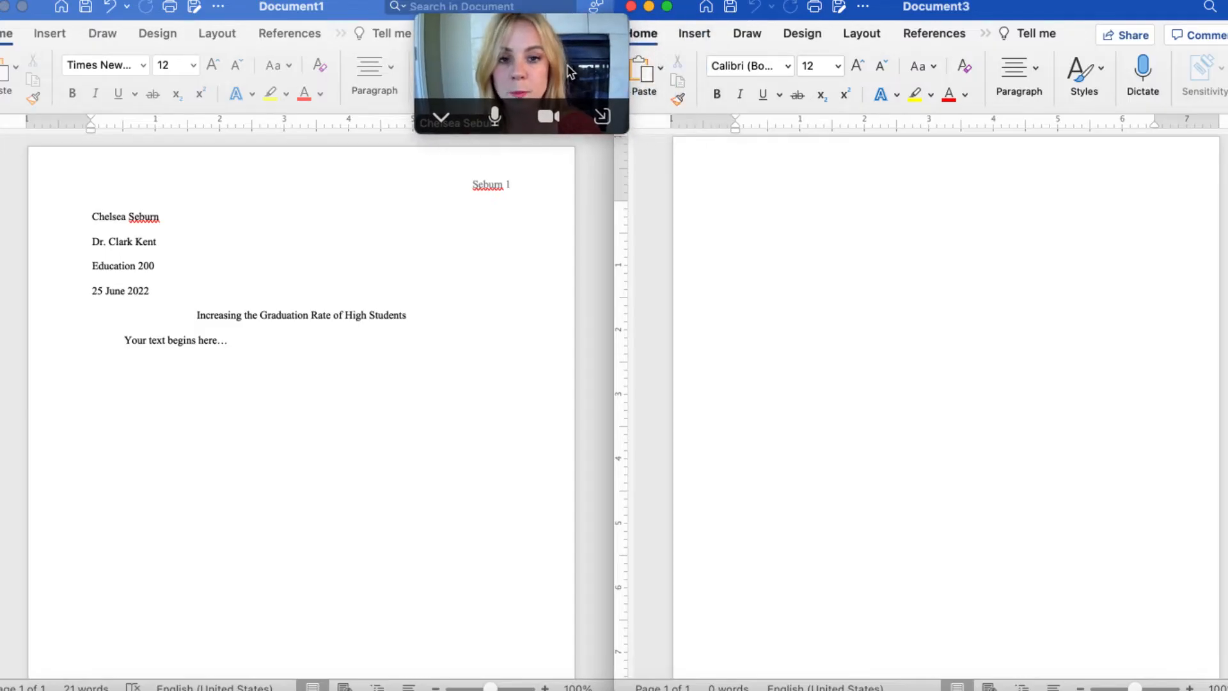
left_click(864, 258)
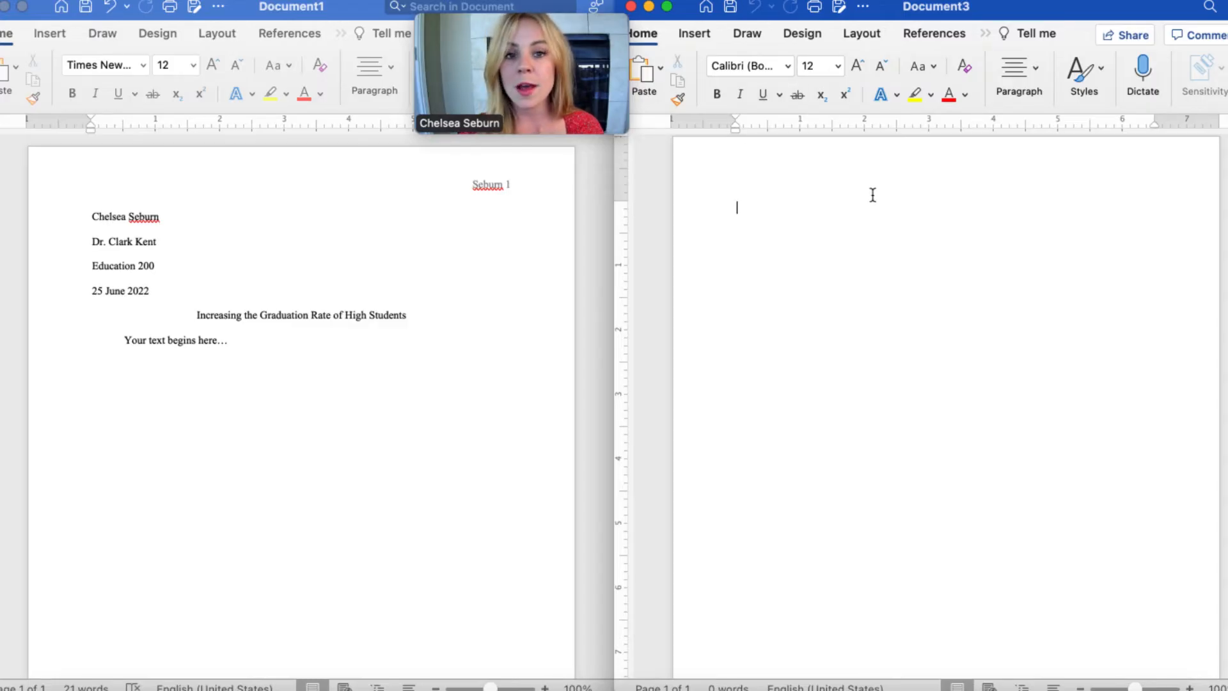
left_click(787, 66)
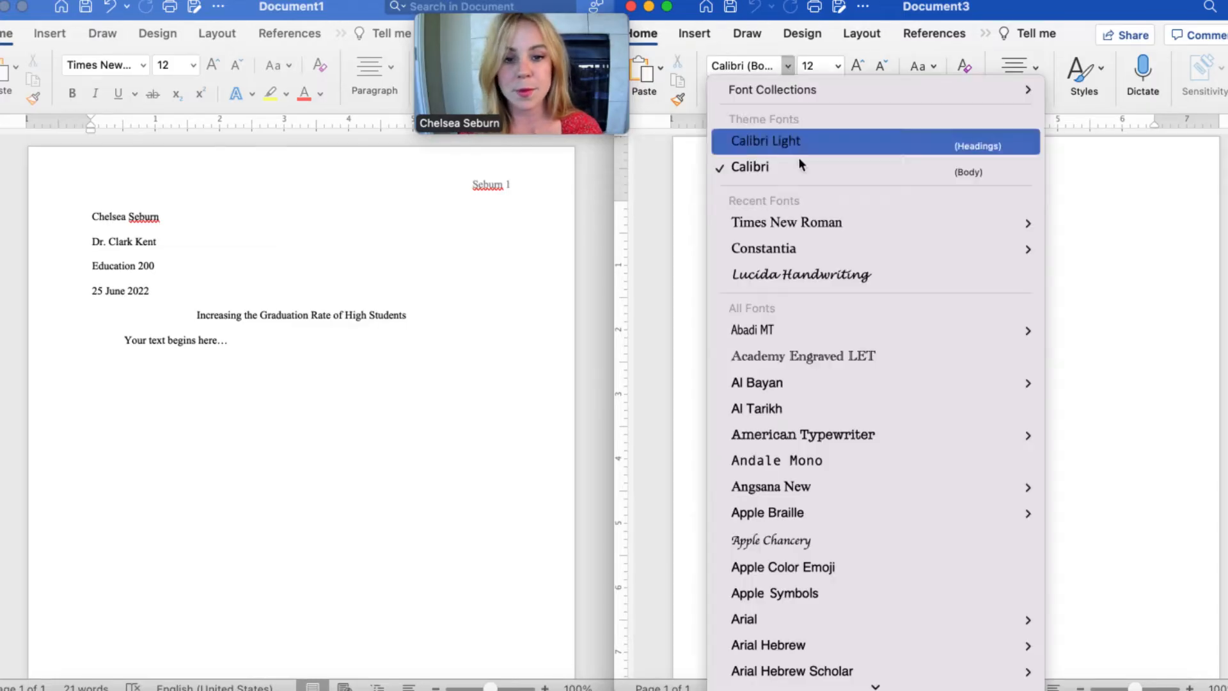
left_click(823, 220)
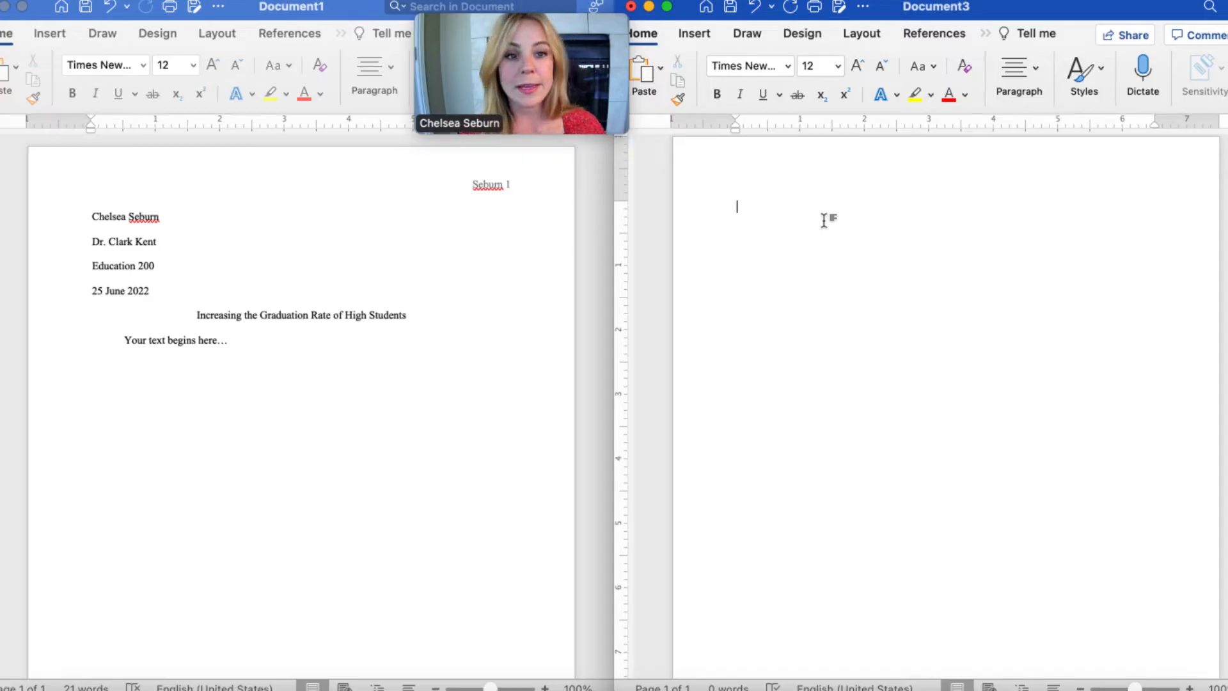
Step: Set the line spacing to 2.0 and turn on the option not to add space between paragraphs of the same style
left_click(1032, 76)
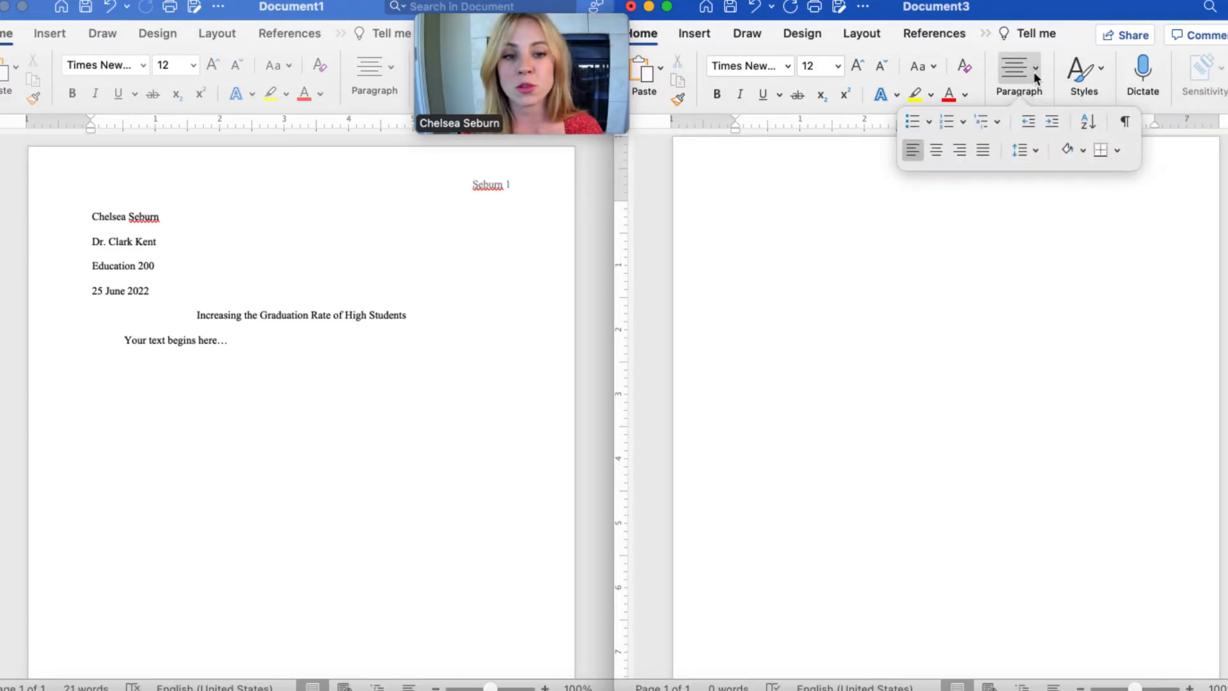
left_click(1036, 157)
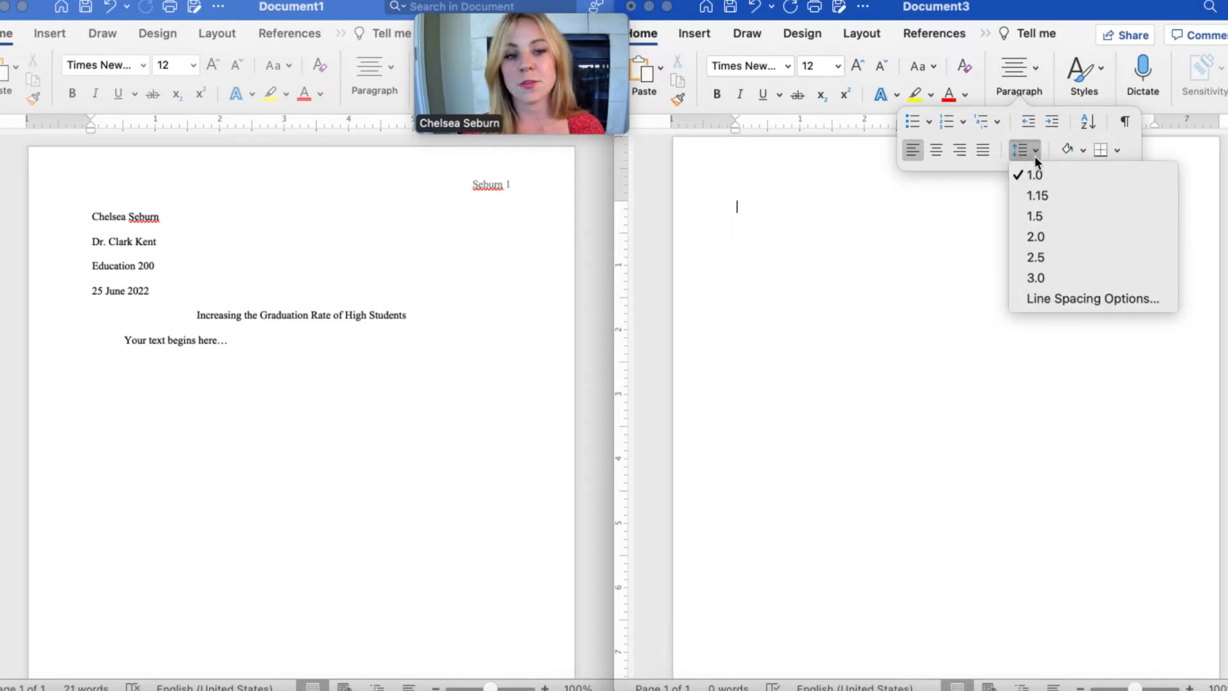
left_click(1030, 236)
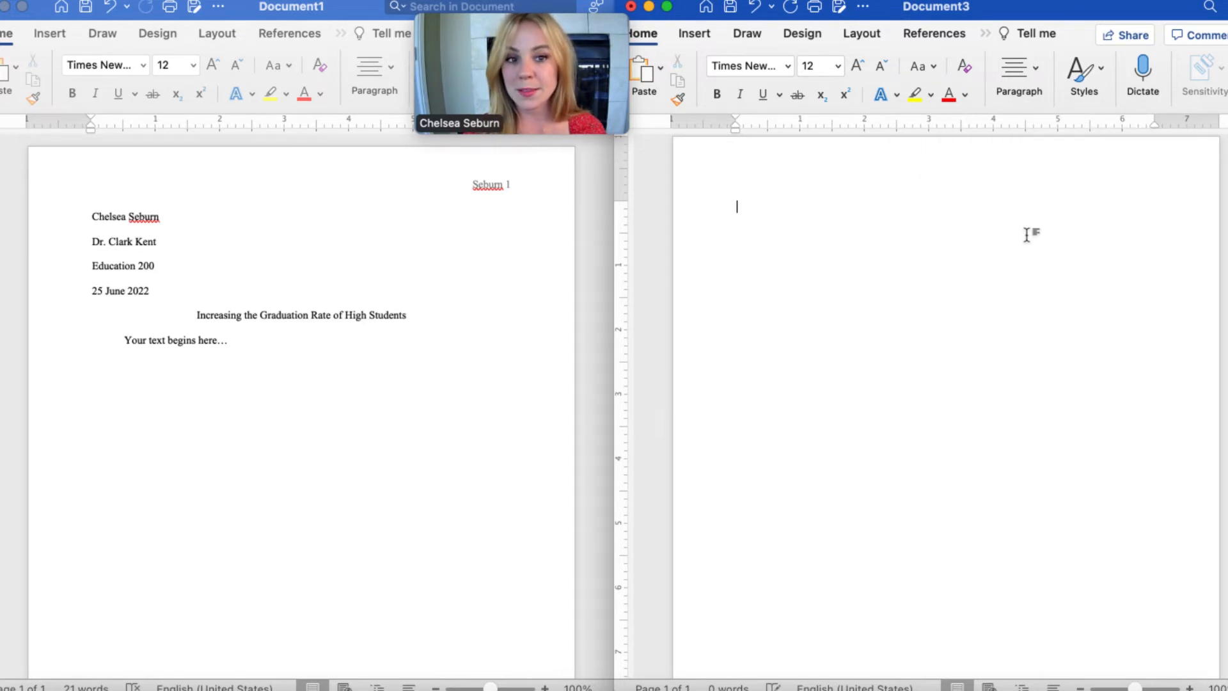
left_click(1030, 78)
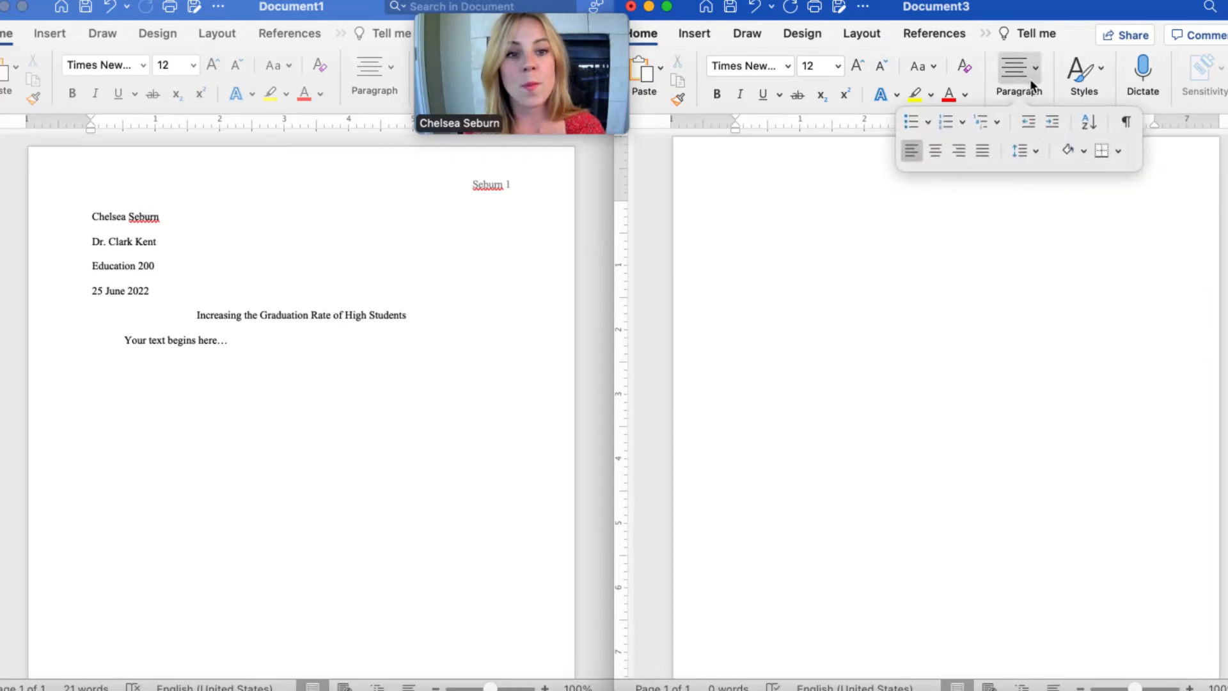
left_click(1036, 153)
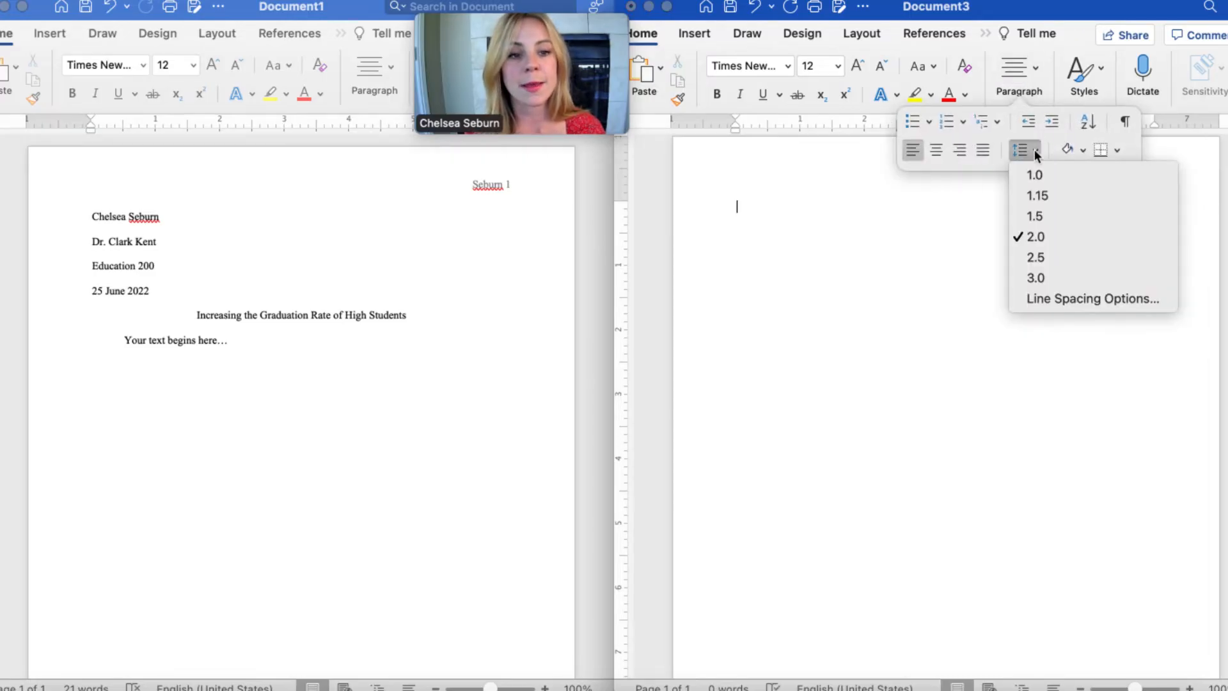
left_click(1054, 306)
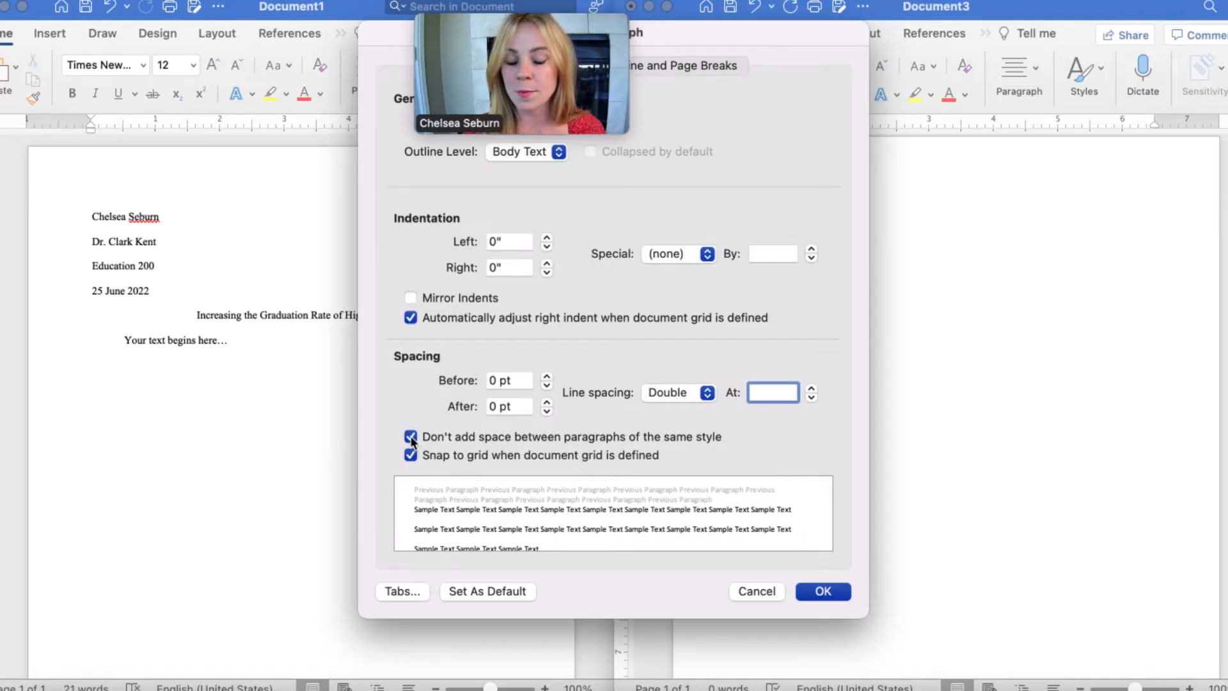
left_click(829, 589)
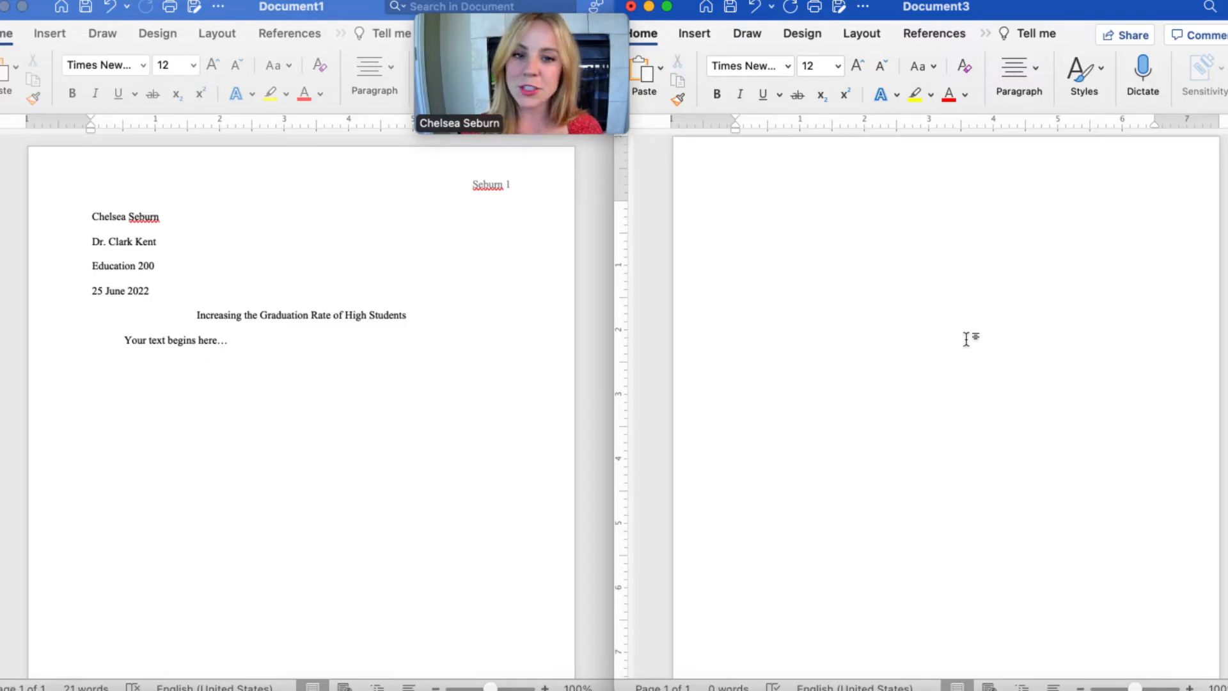
left_click(703, 34)
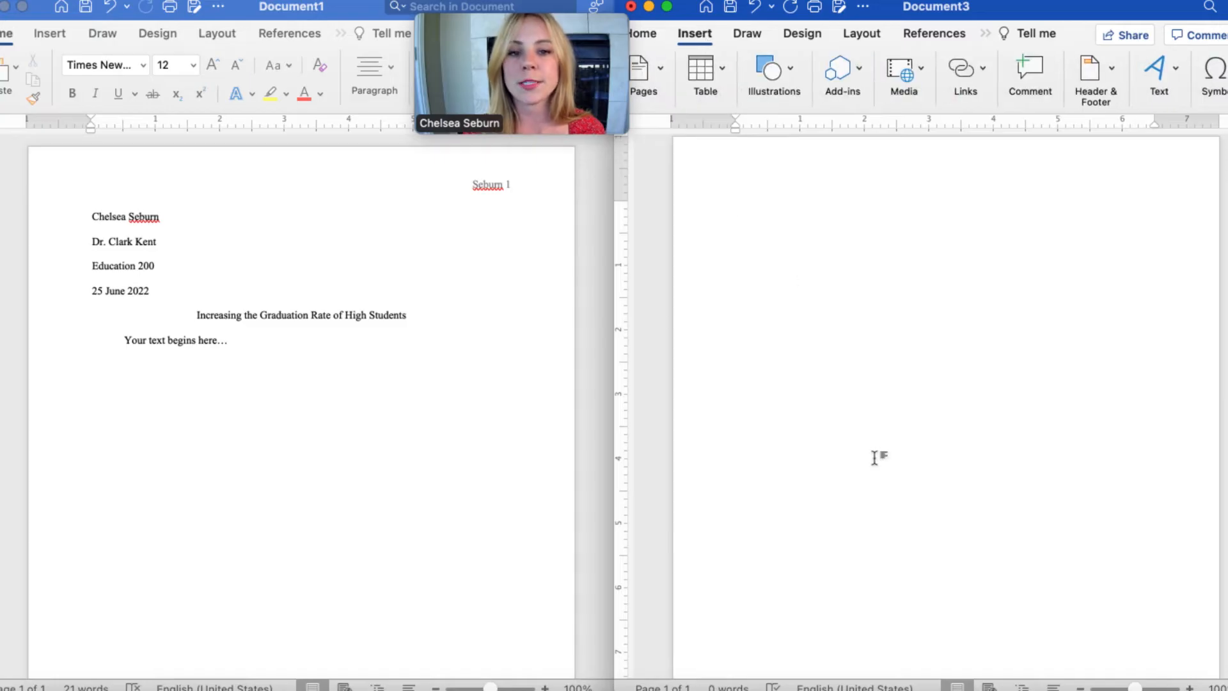
left_click_drag(560, 55, 515, 41)
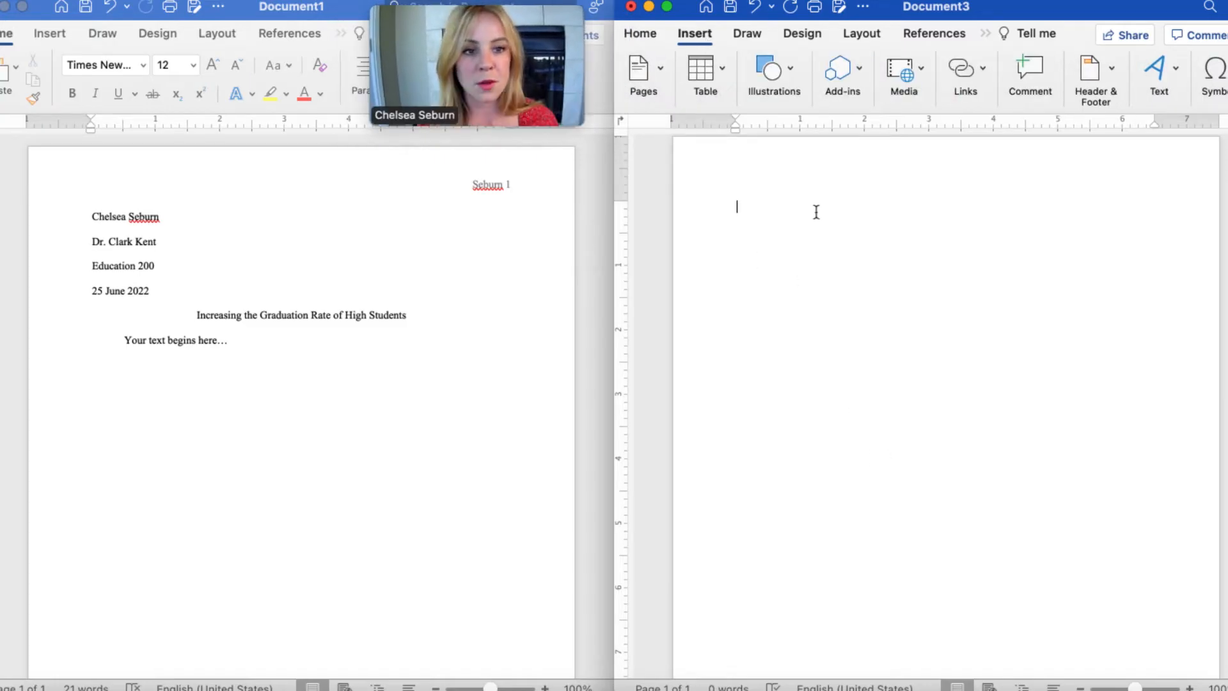
left_click(1112, 68)
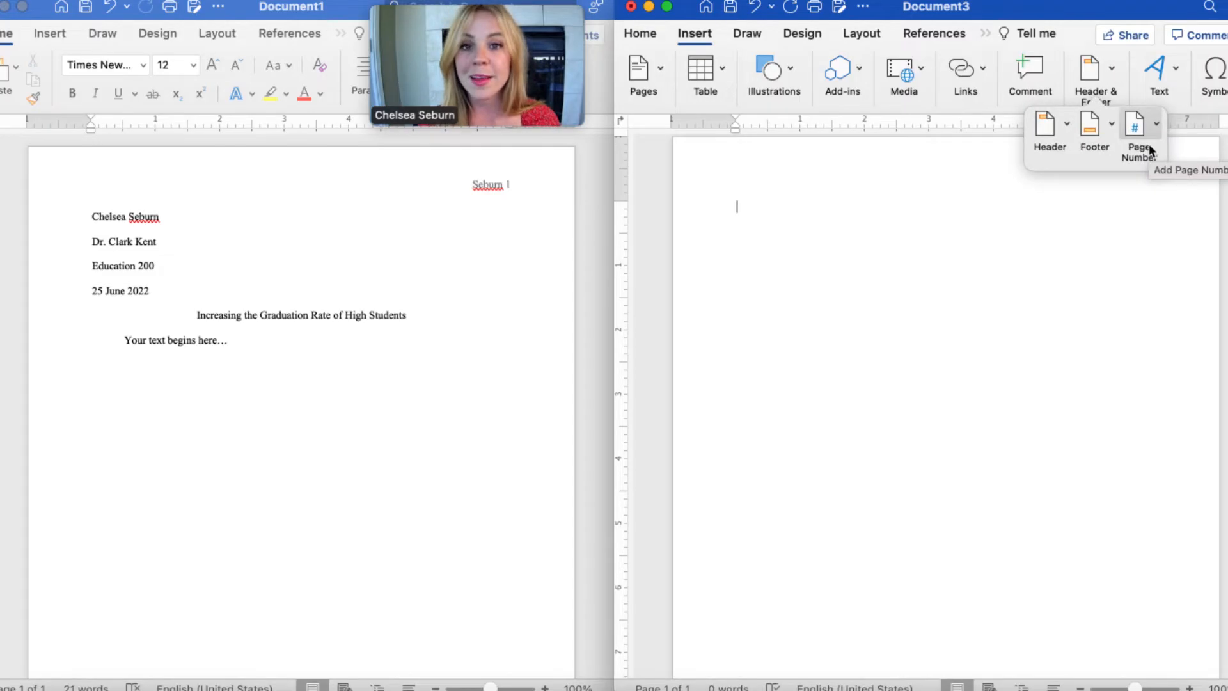
left_click(1108, 364)
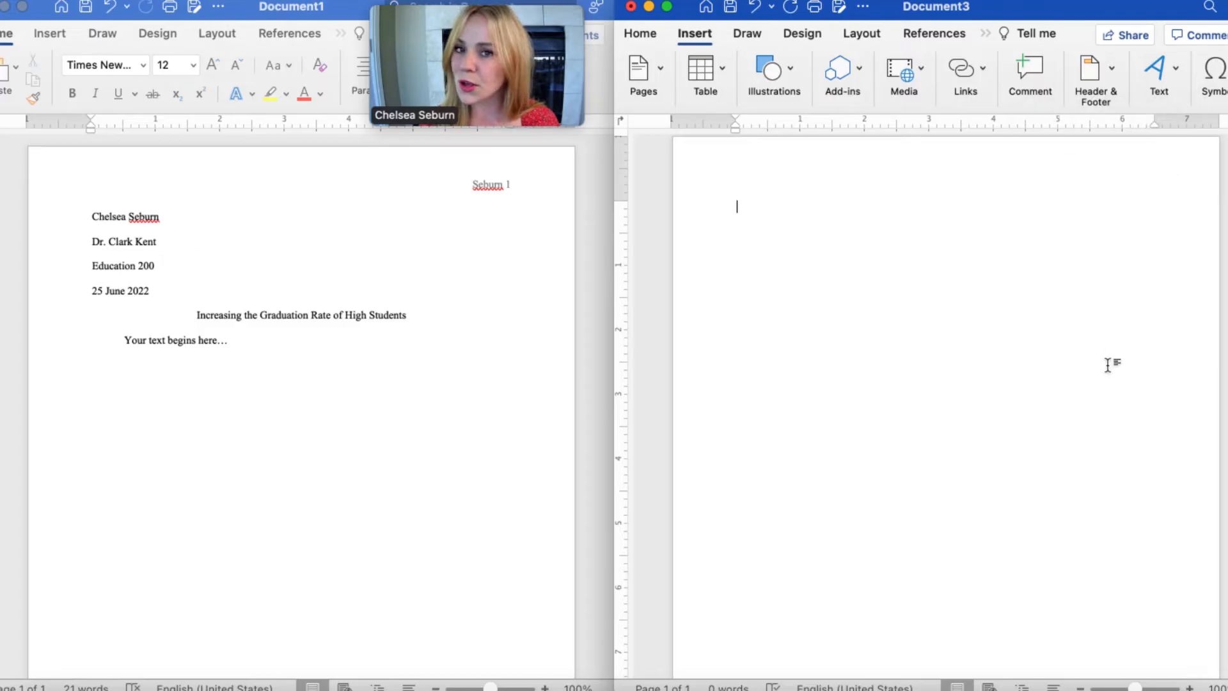
Step: Insert a right-aligned page number in the header of Document3, with the number shown on the first page
double_click(1126, 159)
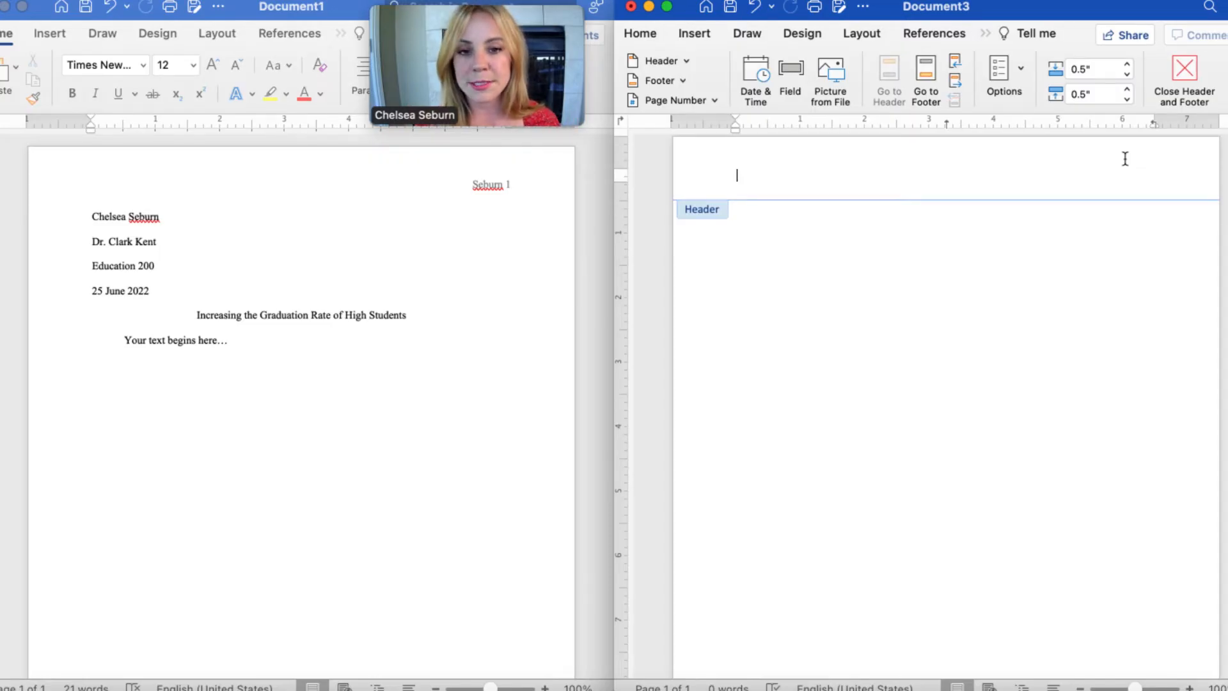
left_click(715, 101)
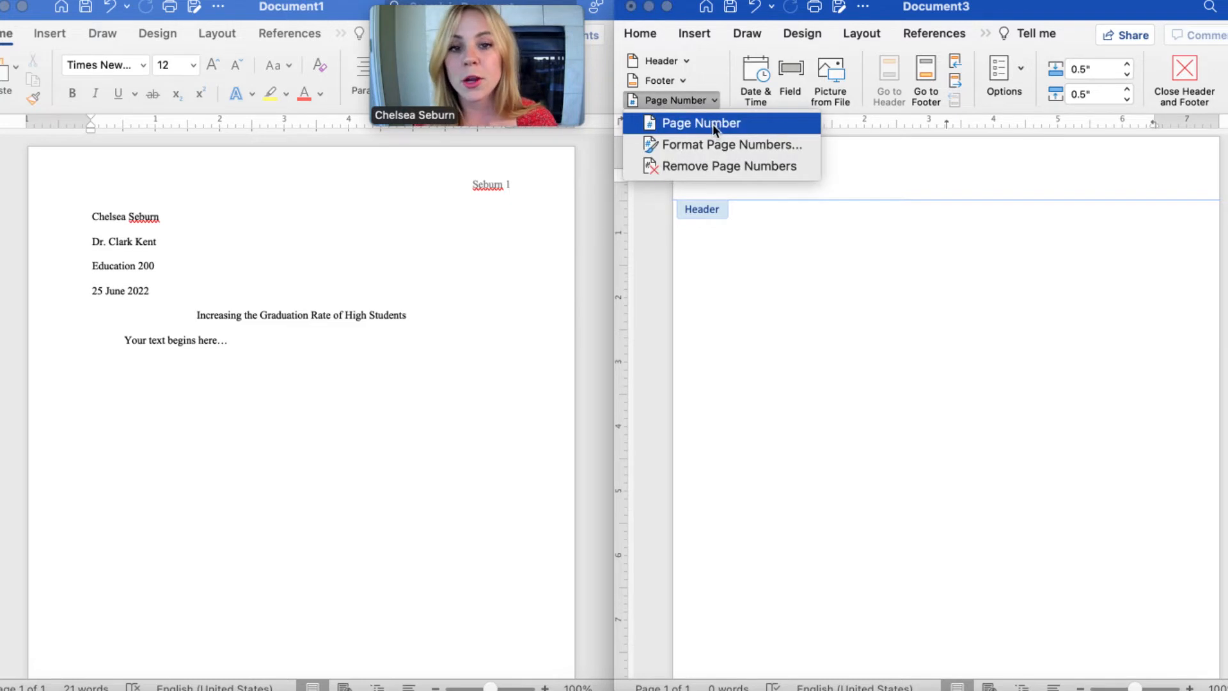
left_click(712, 122)
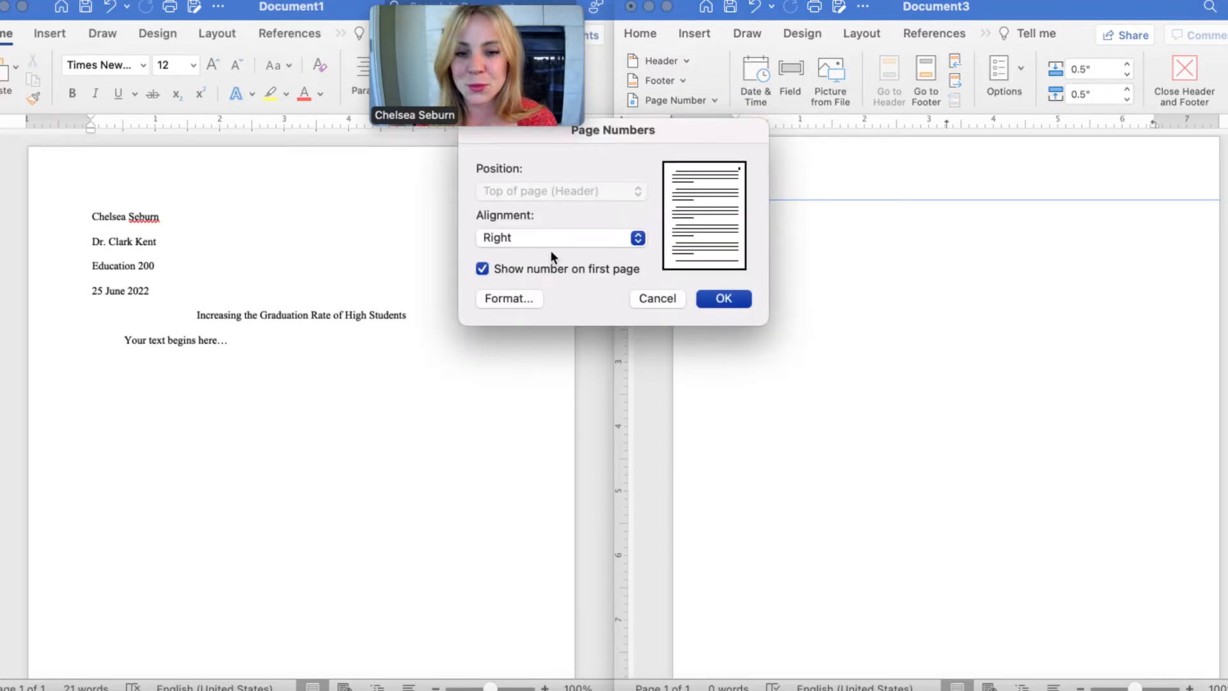
left_click(724, 300)
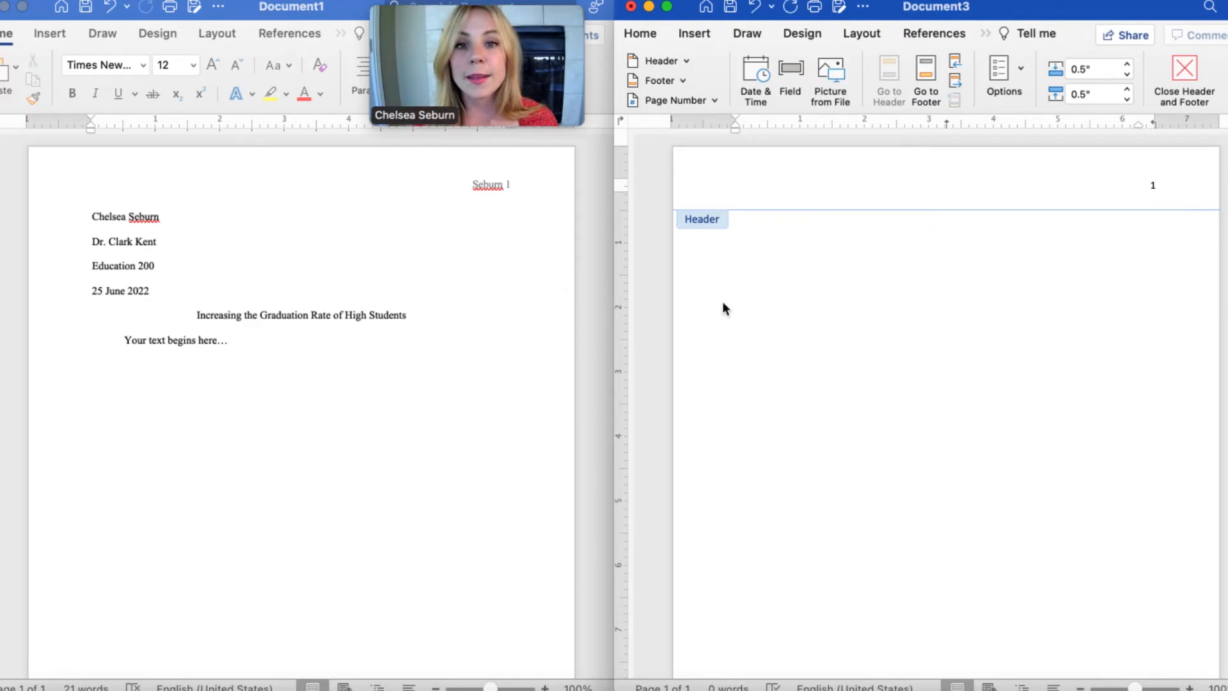
Step: Add the author's last name before the header's page number and set all header text in Times New Roman
left_click(1155, 187)
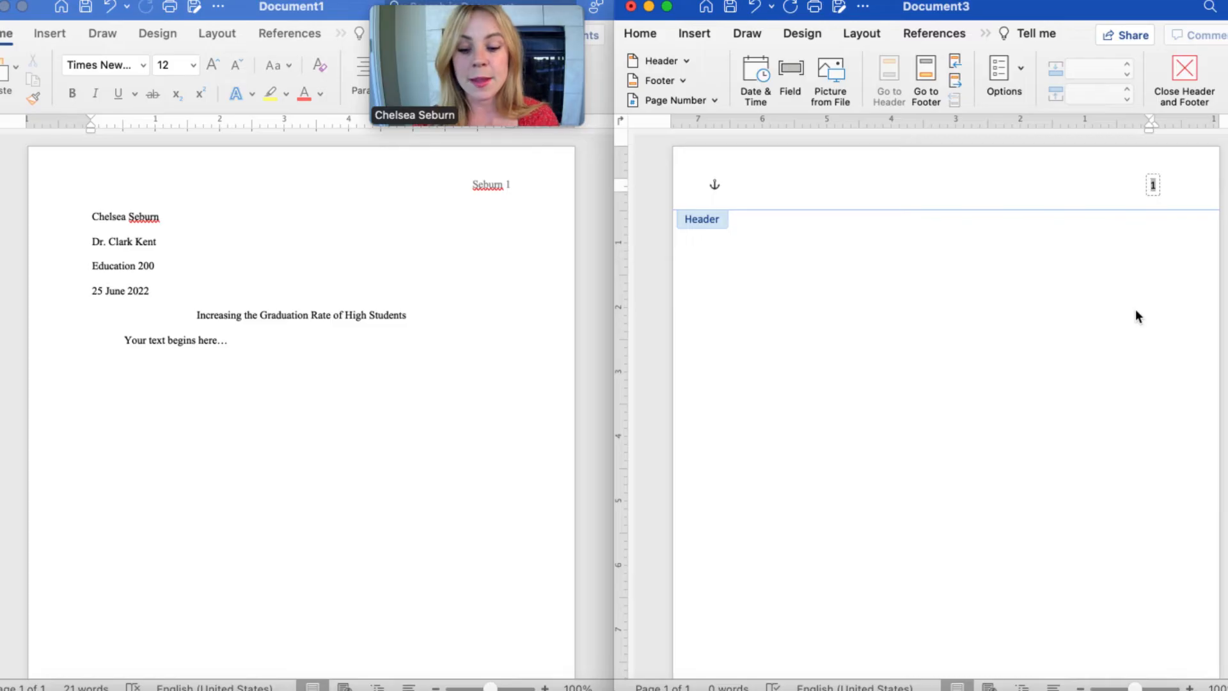
type("Seburn")
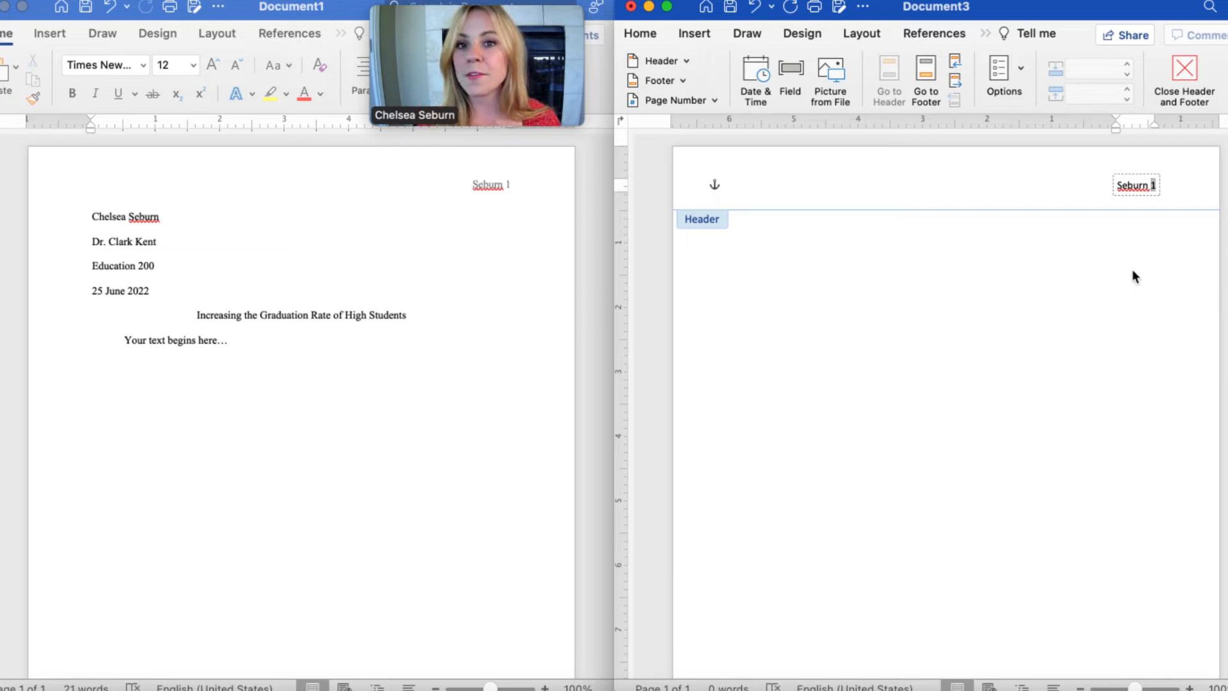
key("super+a")
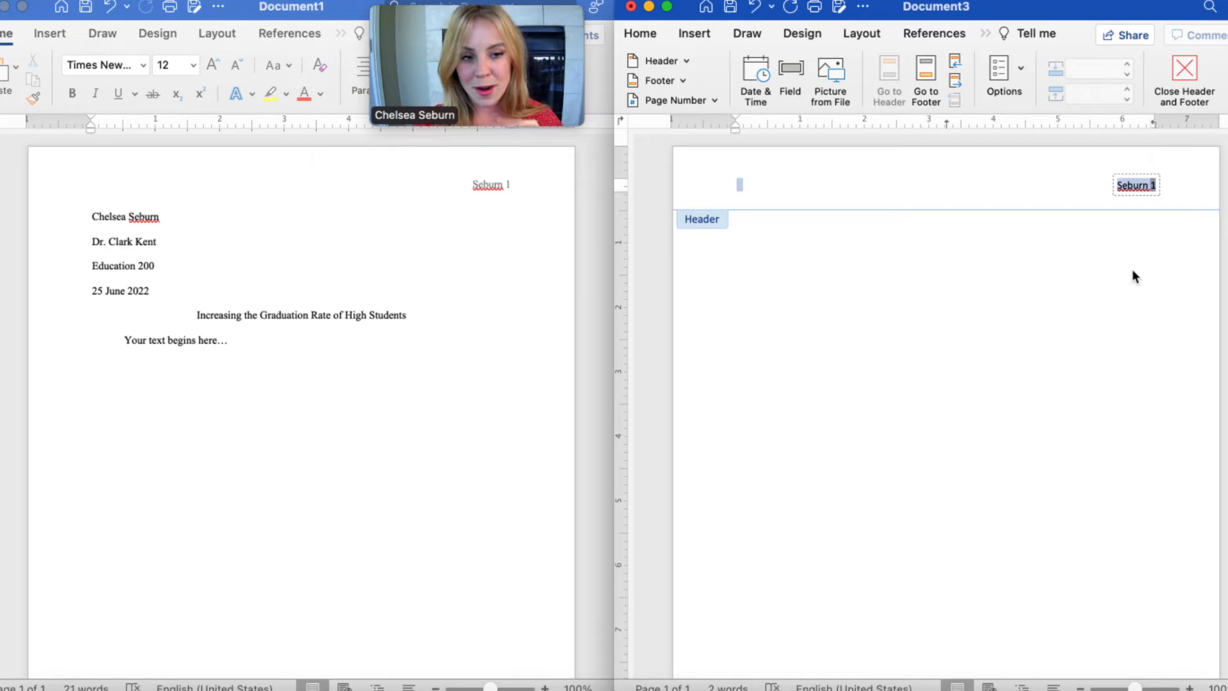
left_click(640, 33)
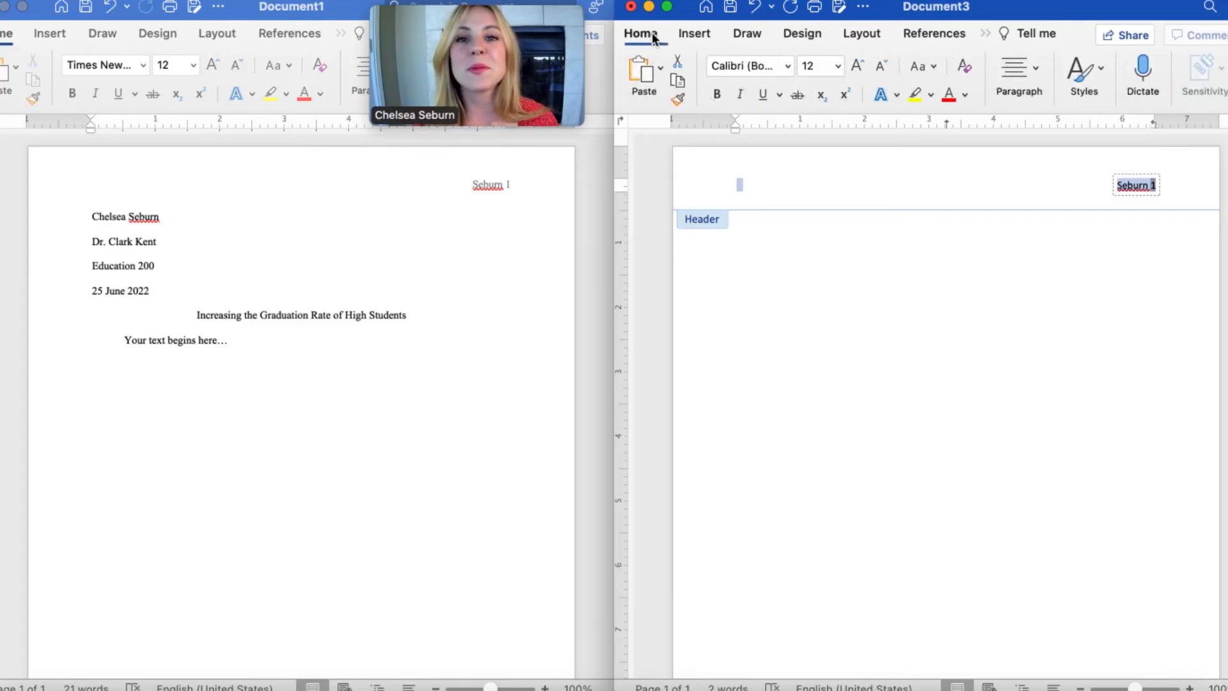
left_click(785, 70)
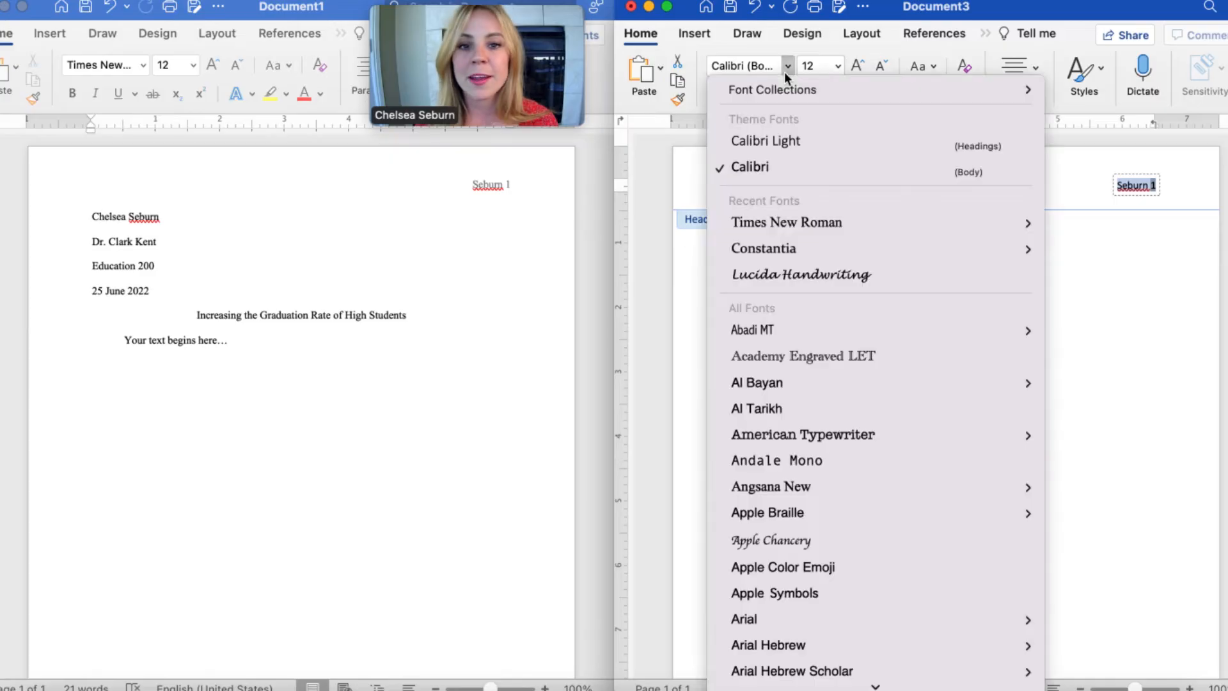
left_click(817, 222)
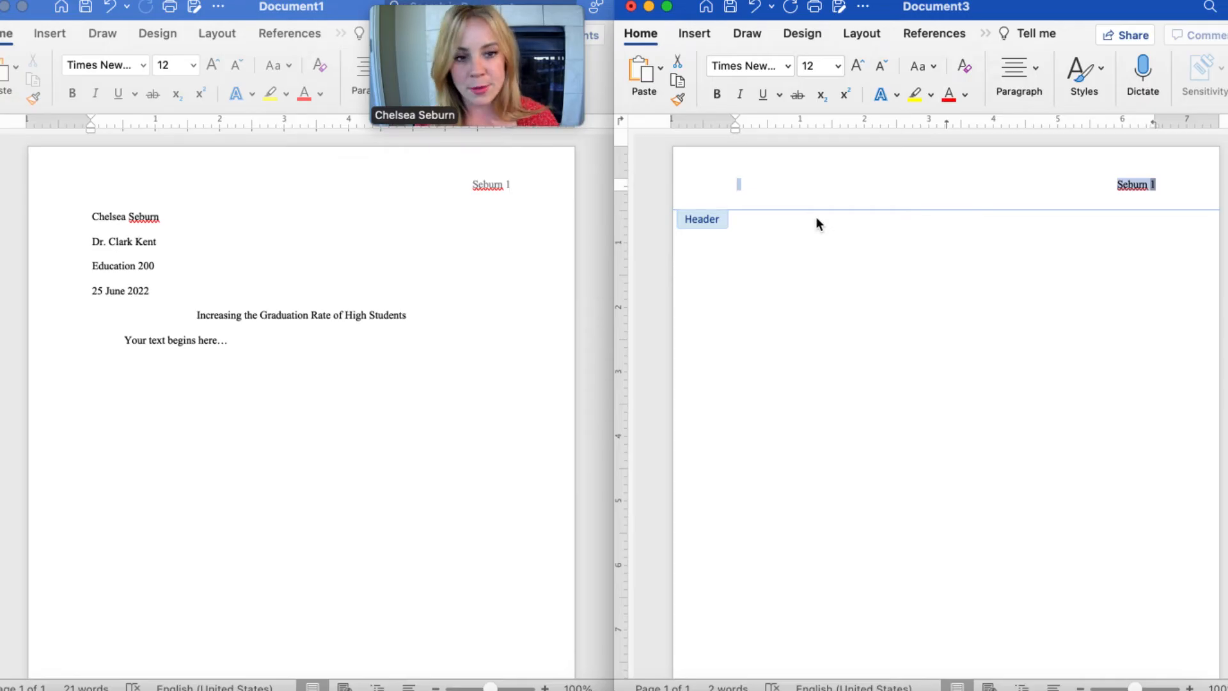
Step: Fill in the heading lines in the document body: the author's full name, the instructor's name, Education 200 and 25 June 2022
double_click(991, 353)
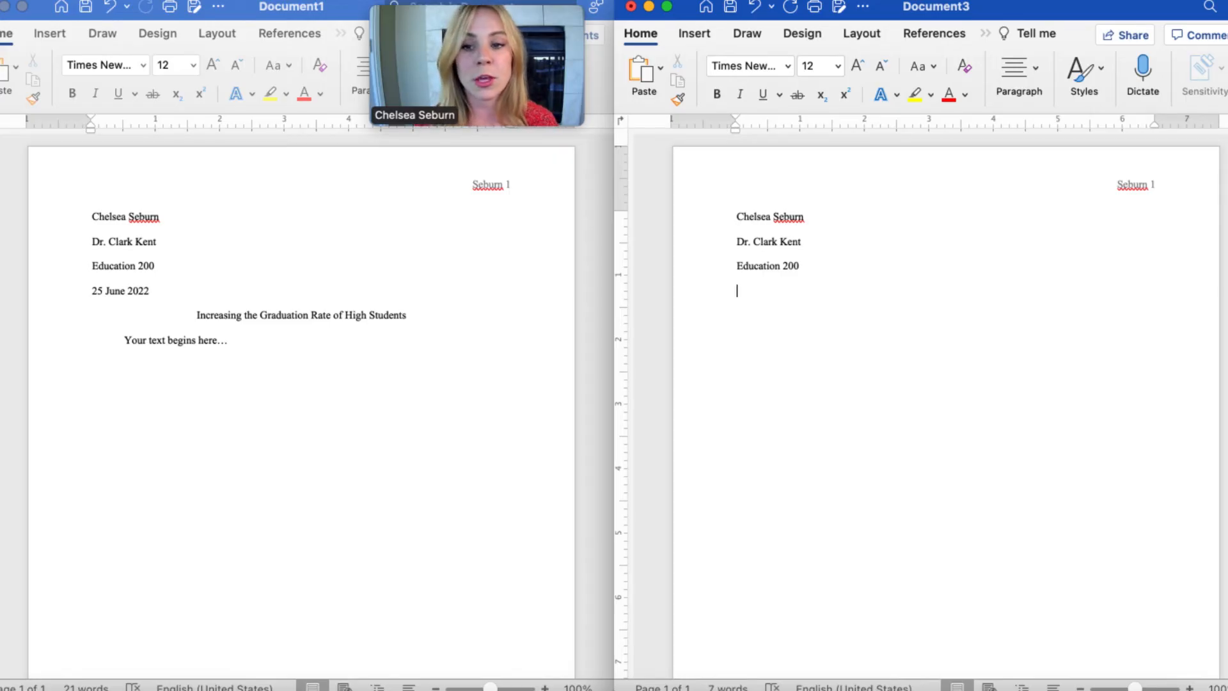
type("25 June 2022")
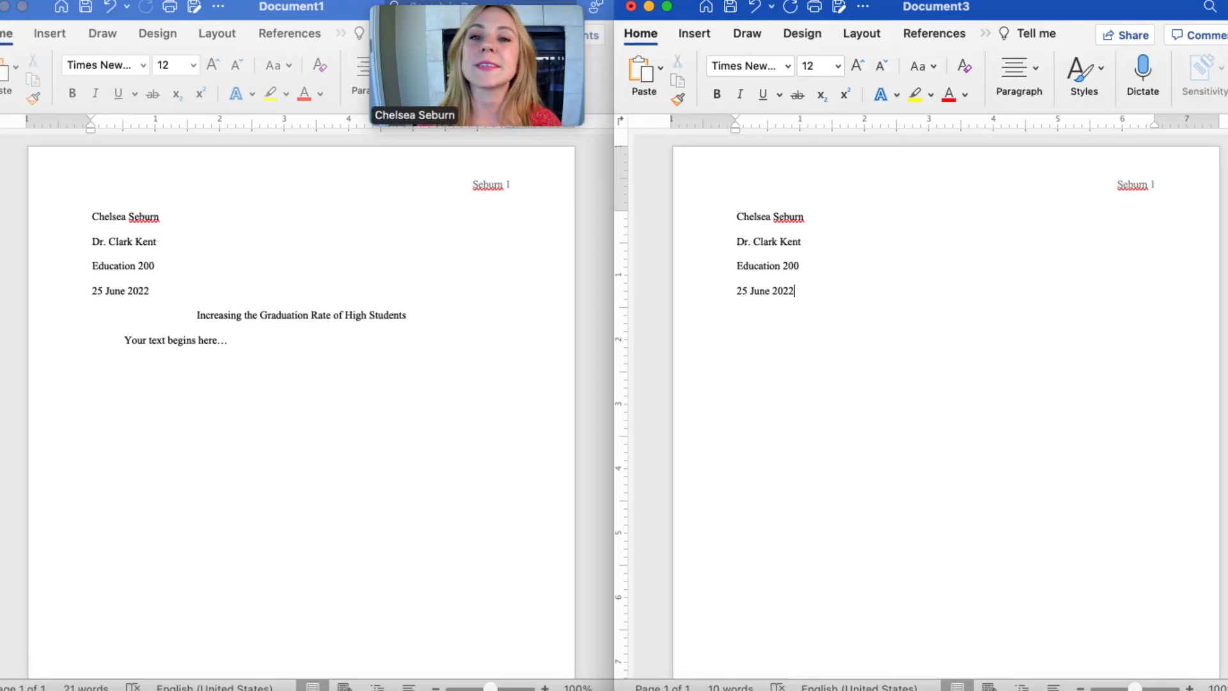
Step: Add a centered line below the date and copy the title "Increasing the Graduation Rate of High Students" into it from Document1
key("Return")
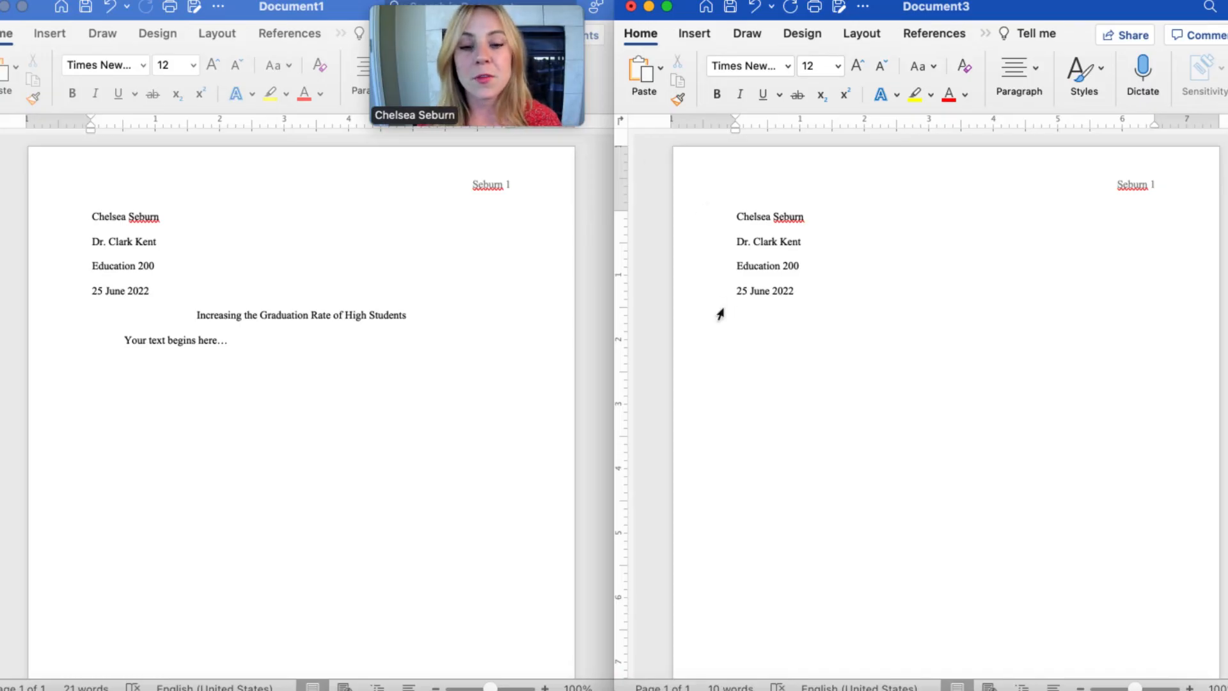
left_click(1010, 71)
left_click(937, 150)
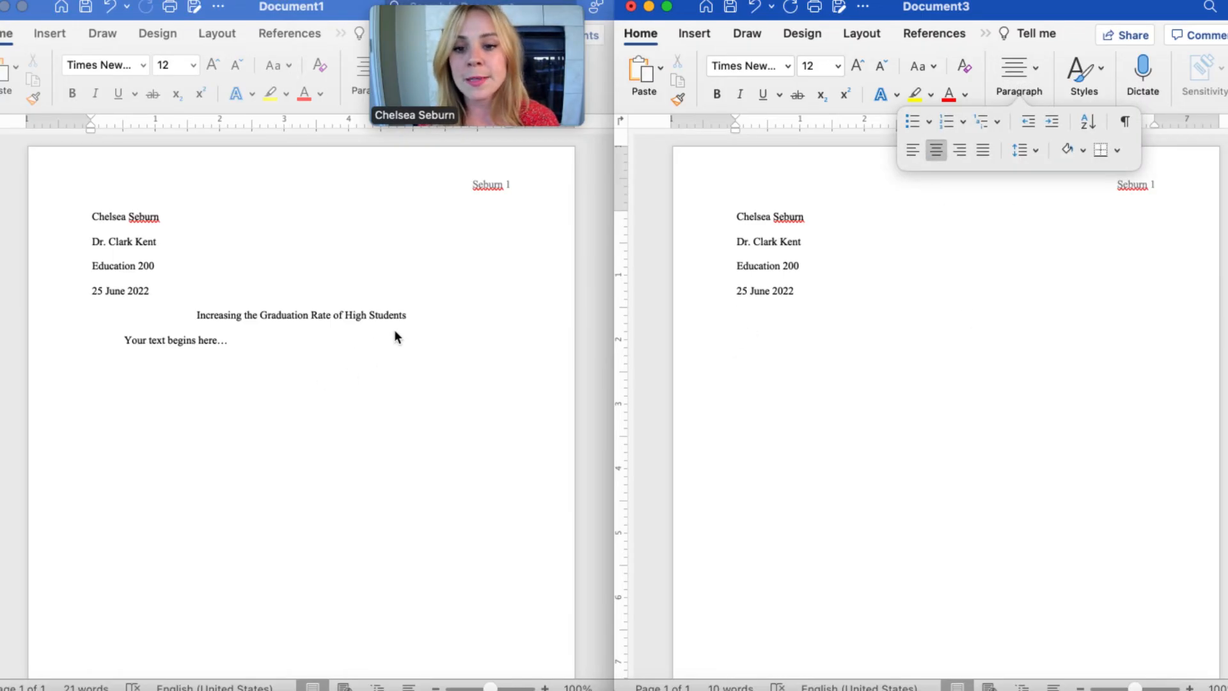
left_click(415, 315)
left_click_drag(414, 315, 214, 312)
key("super+c")
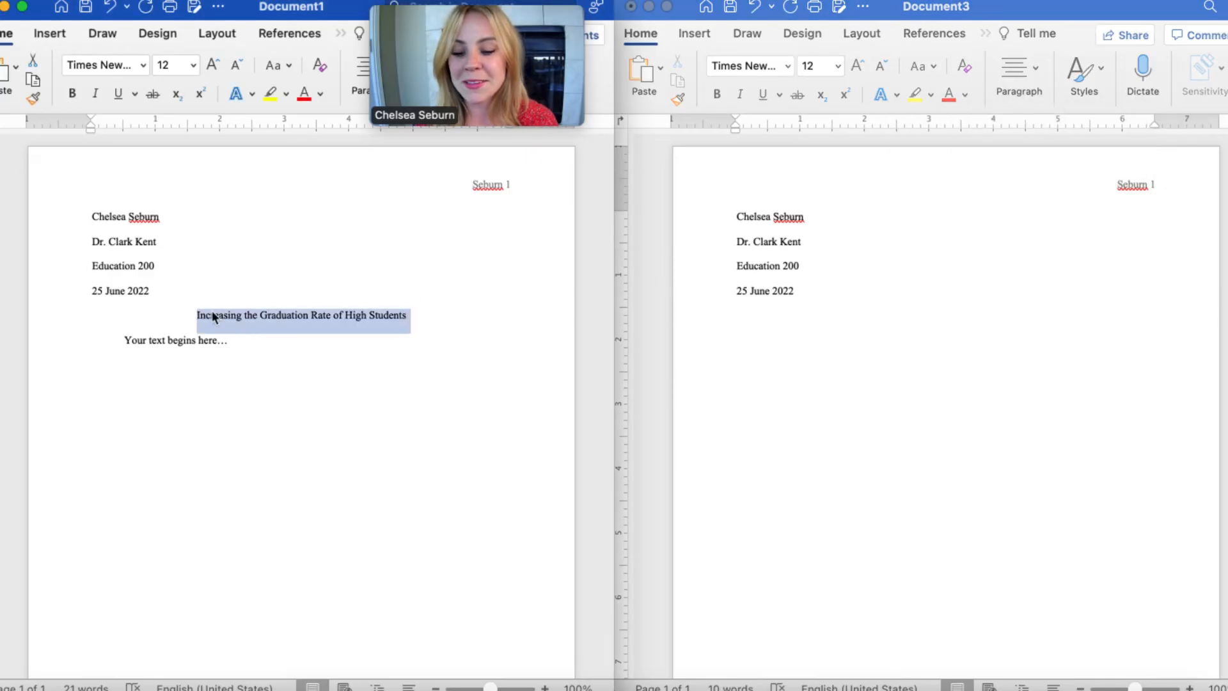
left_click(968, 327)
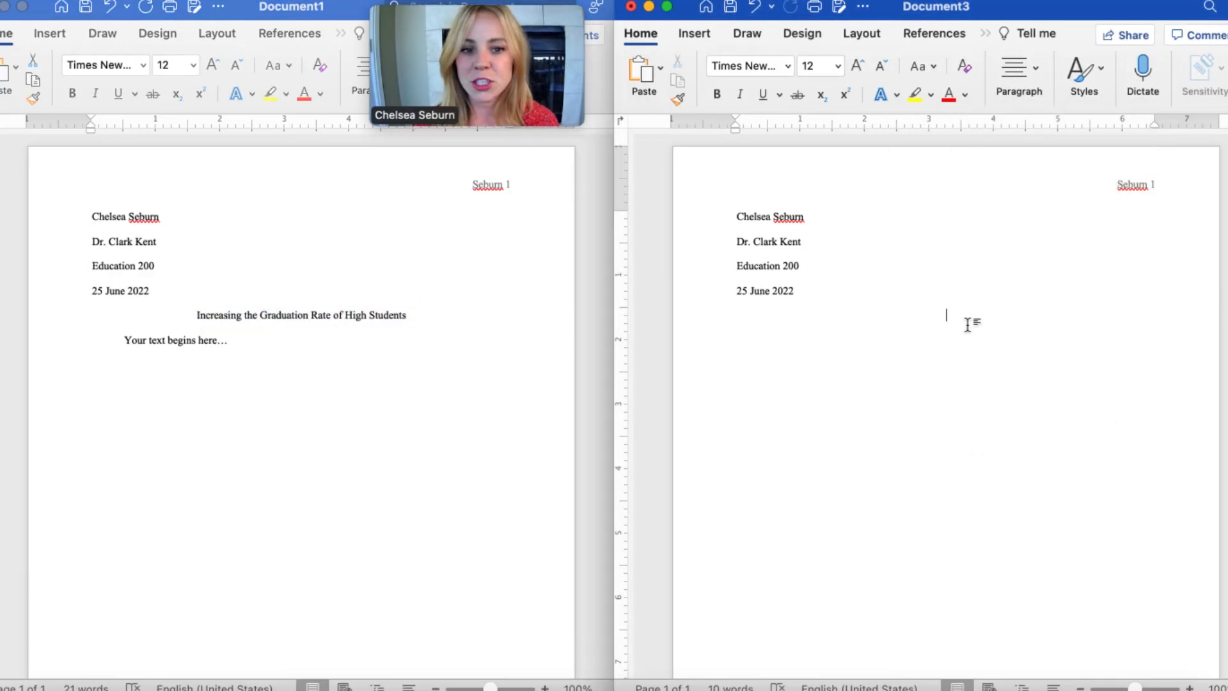
key("super+v")
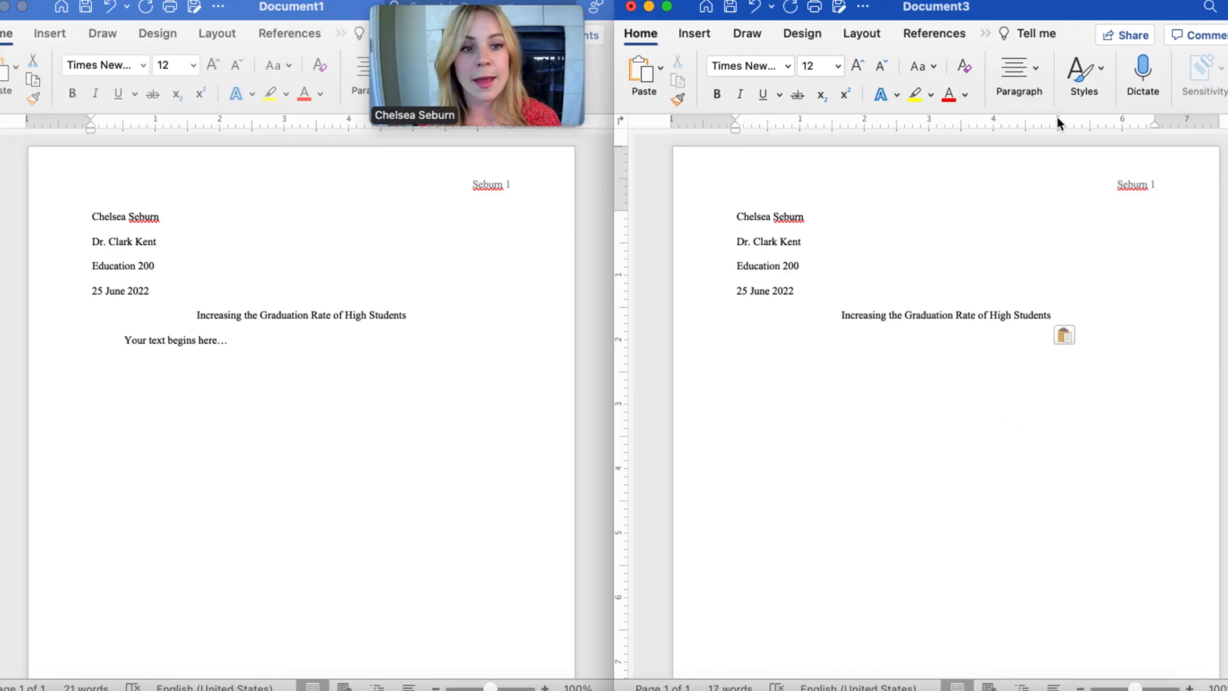
Step: Left-align the empty line below the title for the body text
left_click(1025, 69)
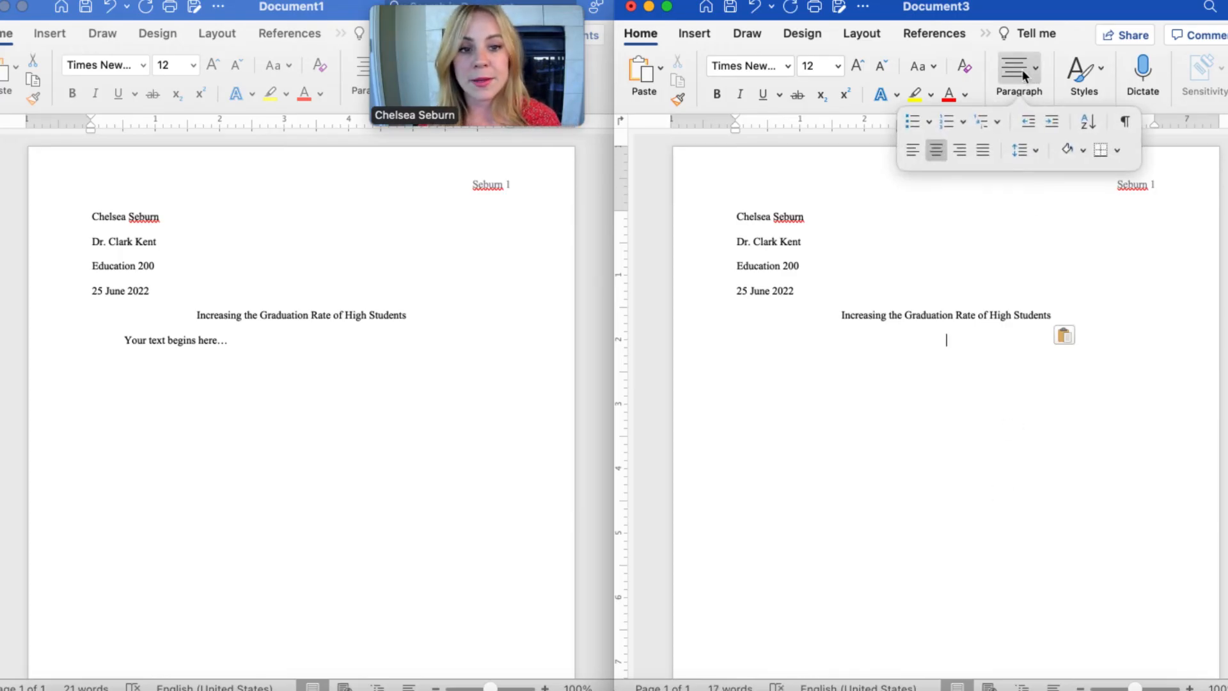
left_click(911, 152)
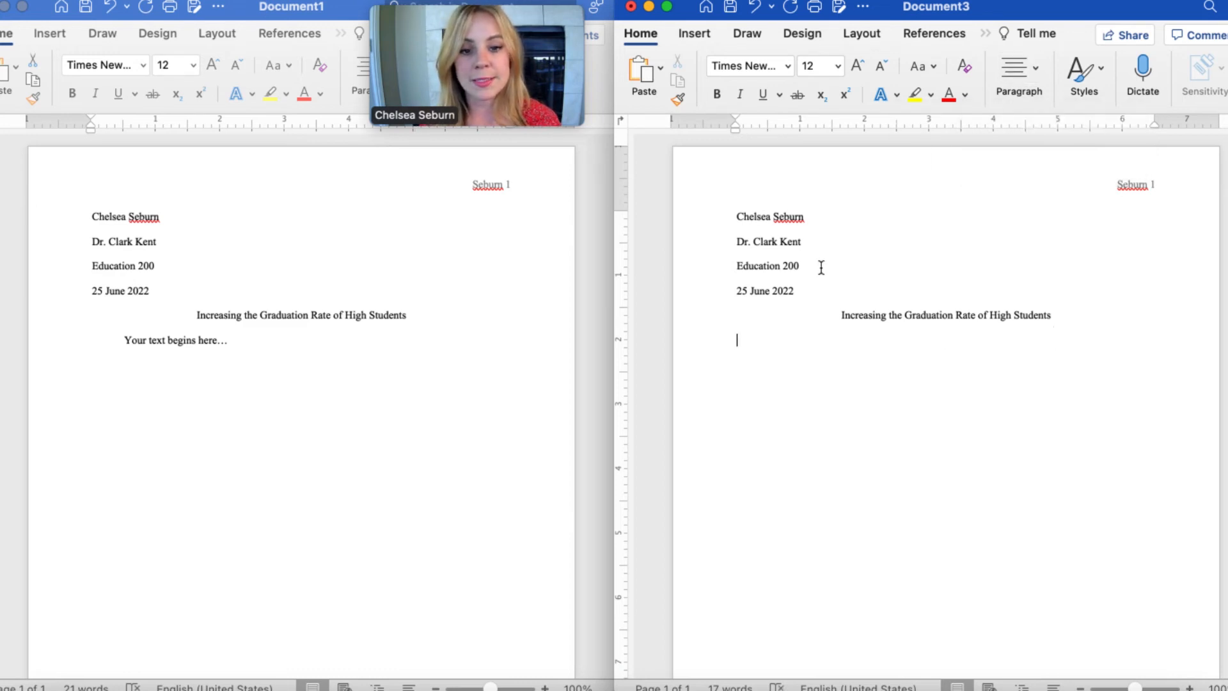
Step: Indent the first body line below the title and enter the text "Start your paper"
key("Tab")
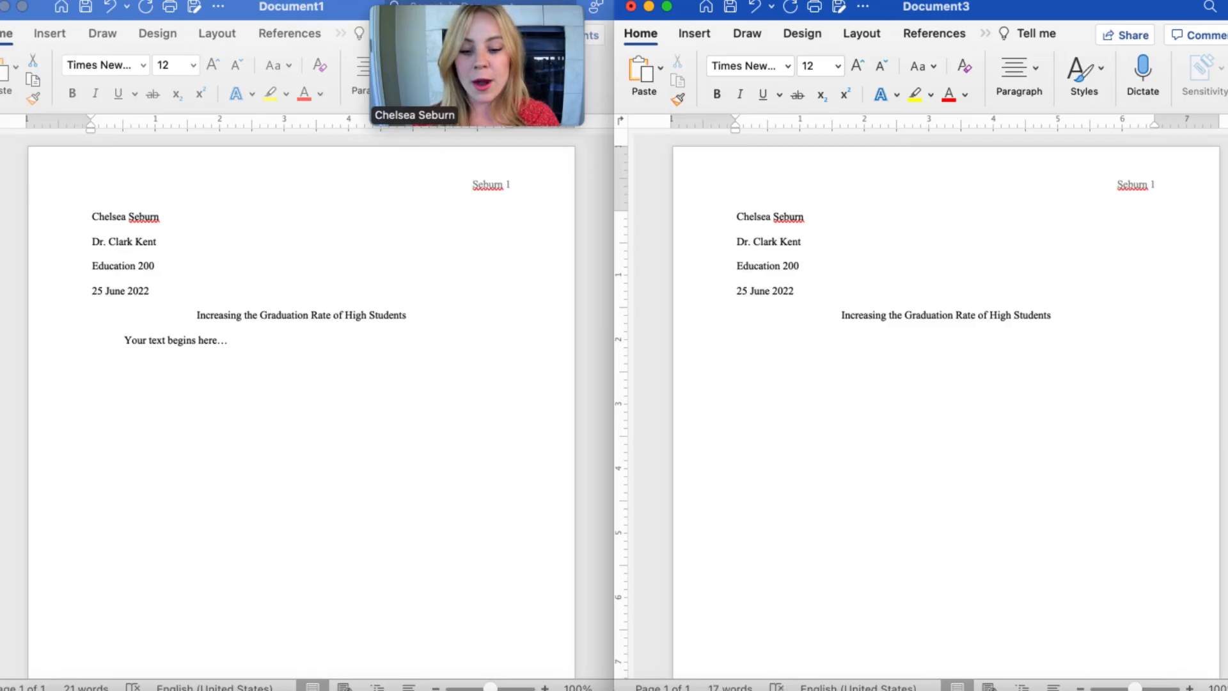
type("Start yuo")
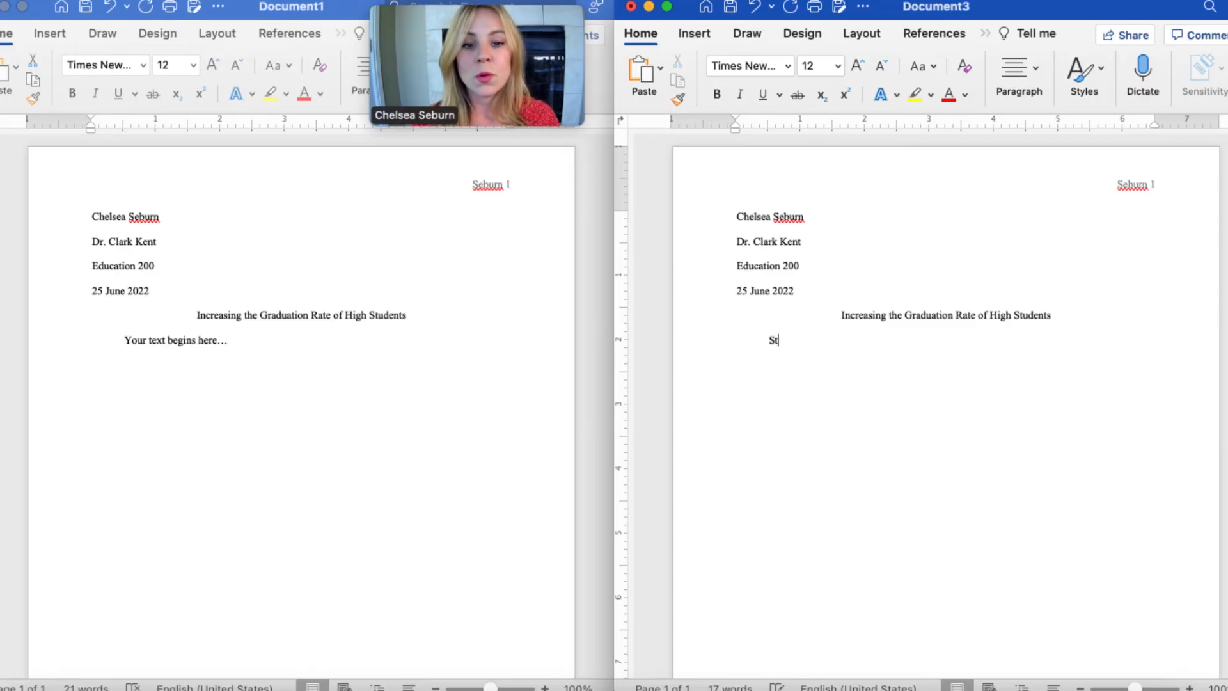
key("BackSpace")
key("BackSpace")
type("our ")
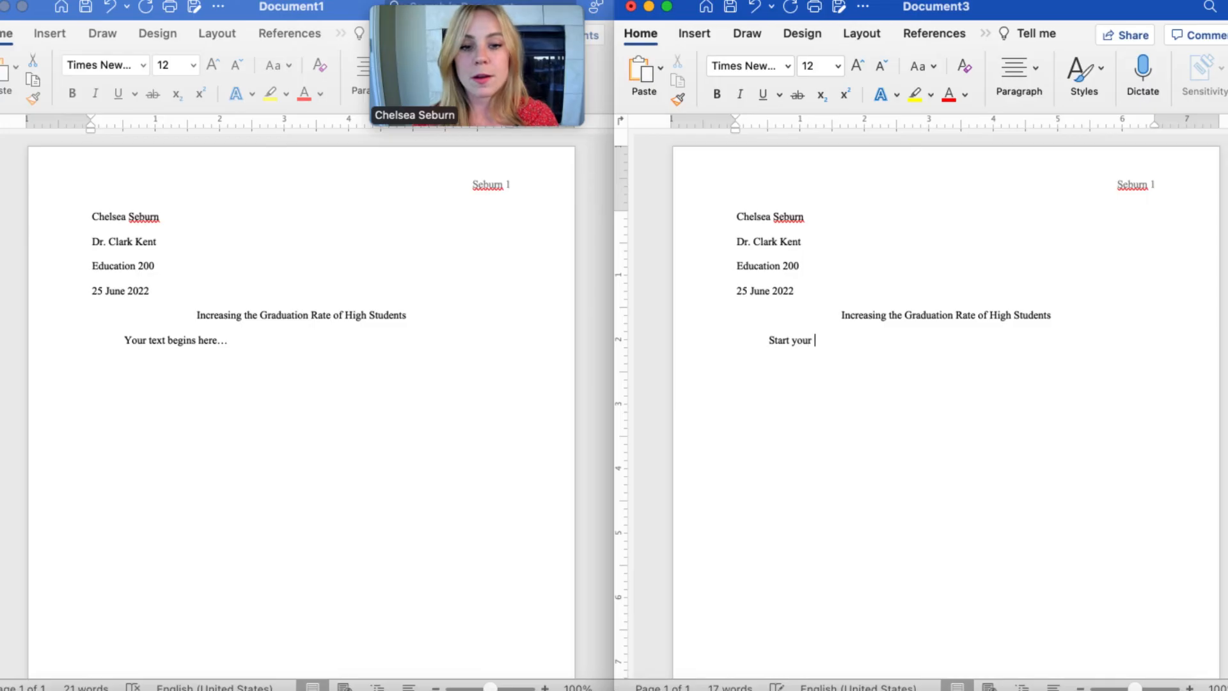
type("paper")
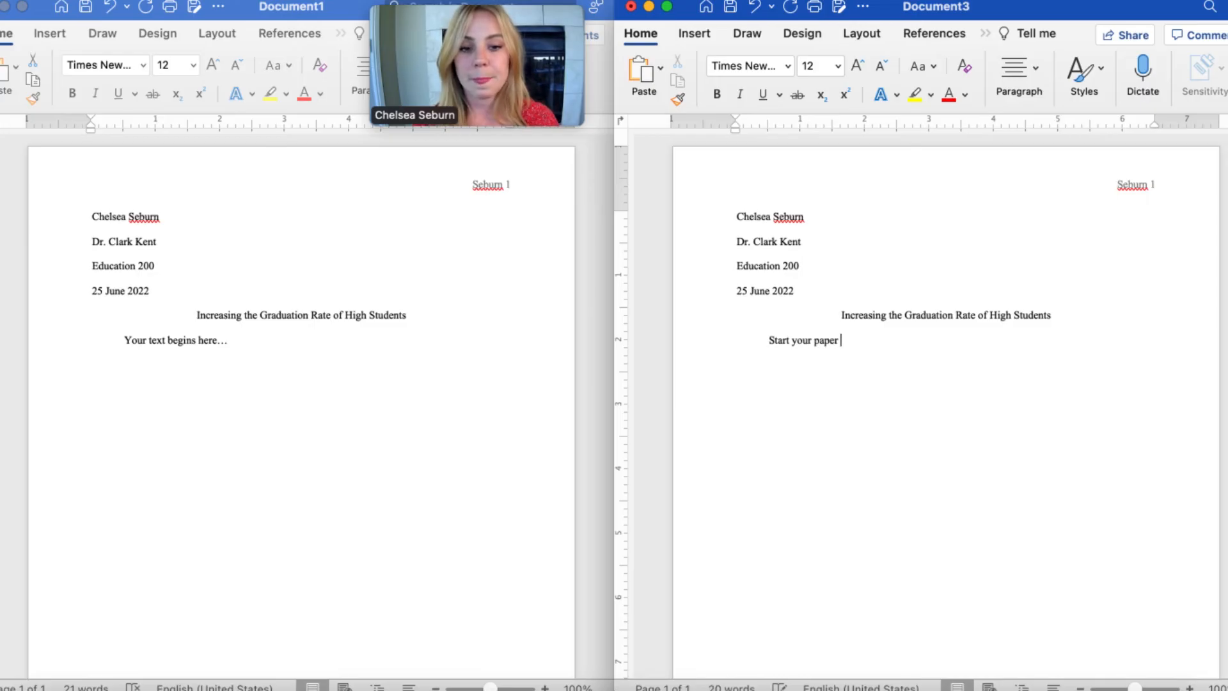
Step: Add a colon after the title and enter "Subtitle on the second line" on a new centered line below it
left_click(1062, 316)
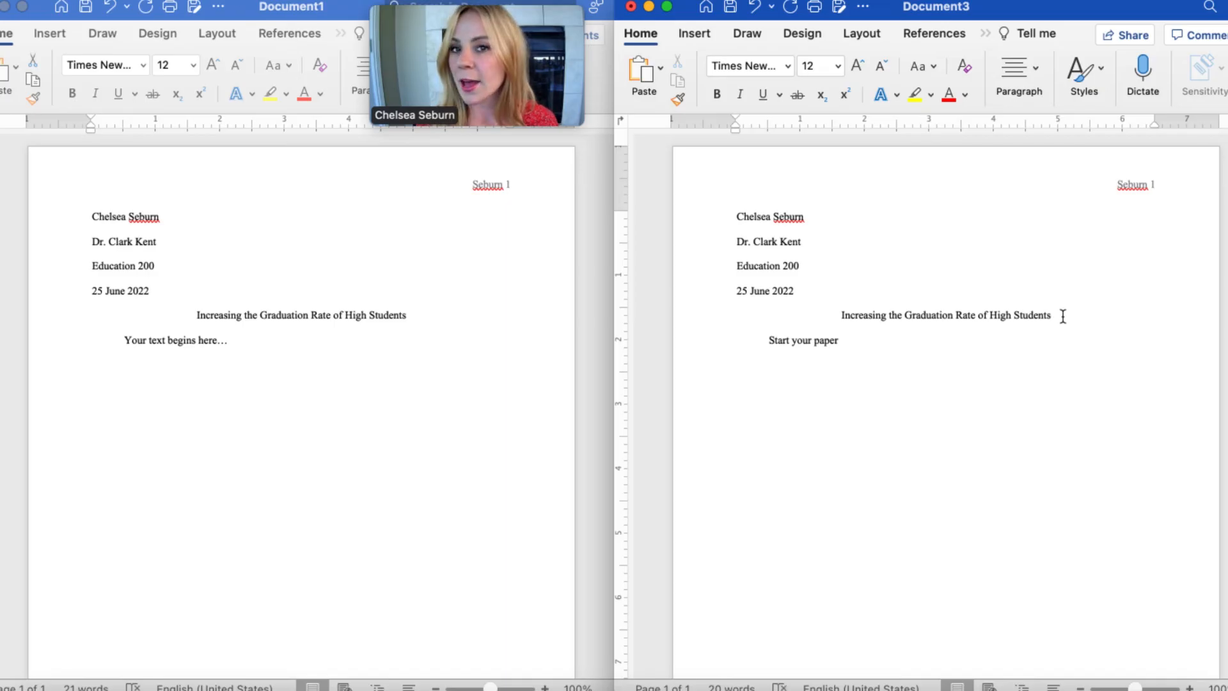
type(":")
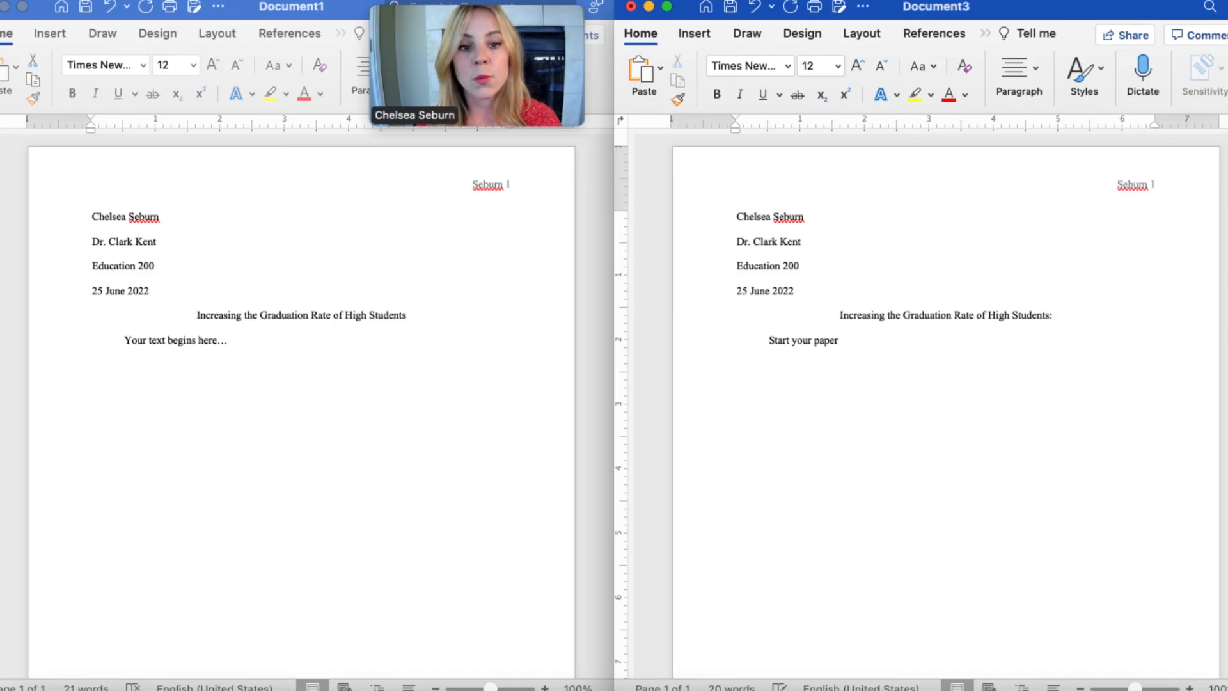
key("Return")
type("Su")
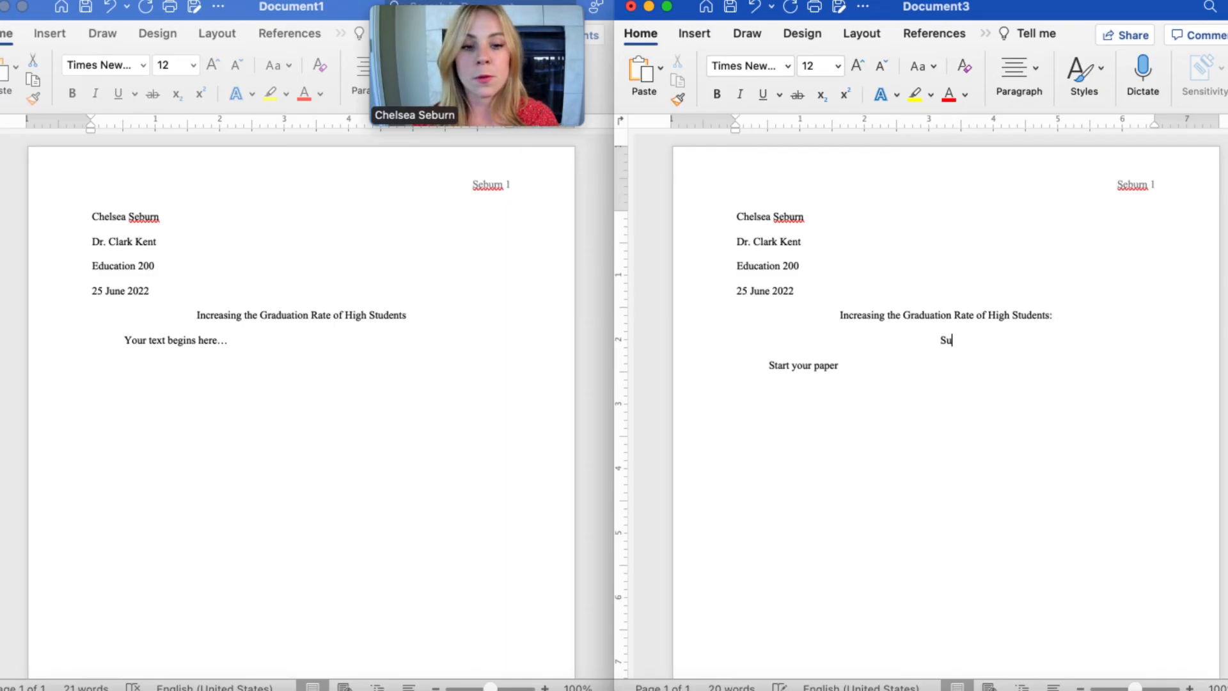
type("btitle on the sec")
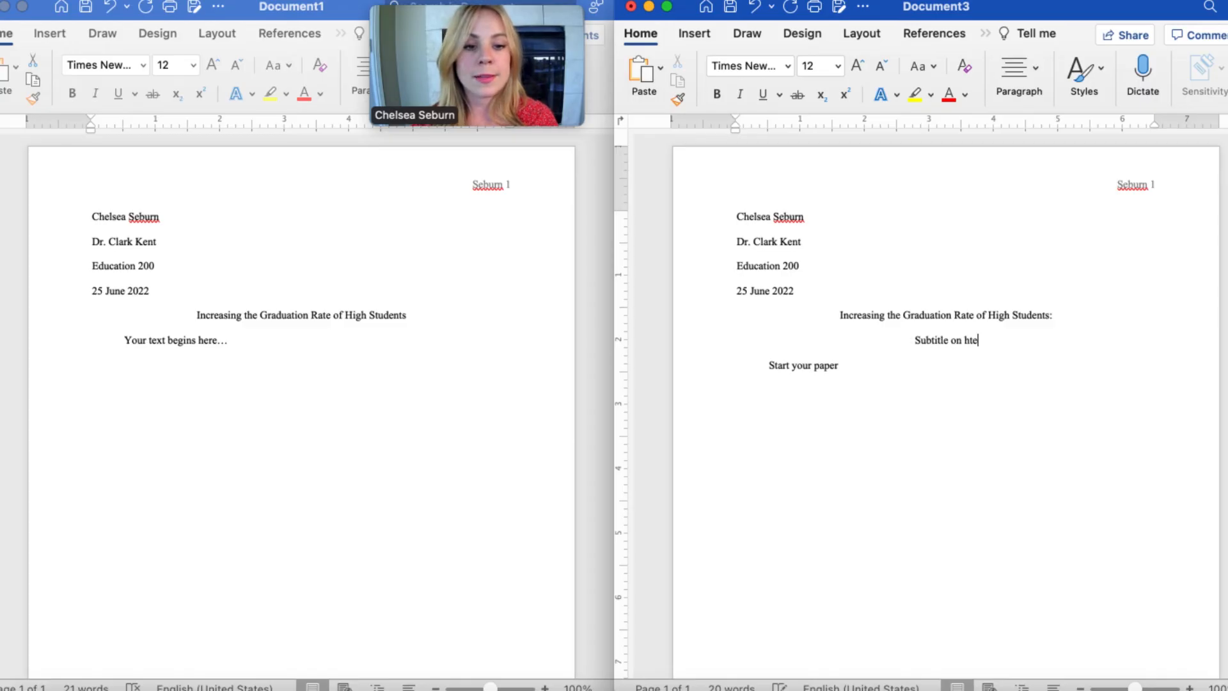
type("ond line")
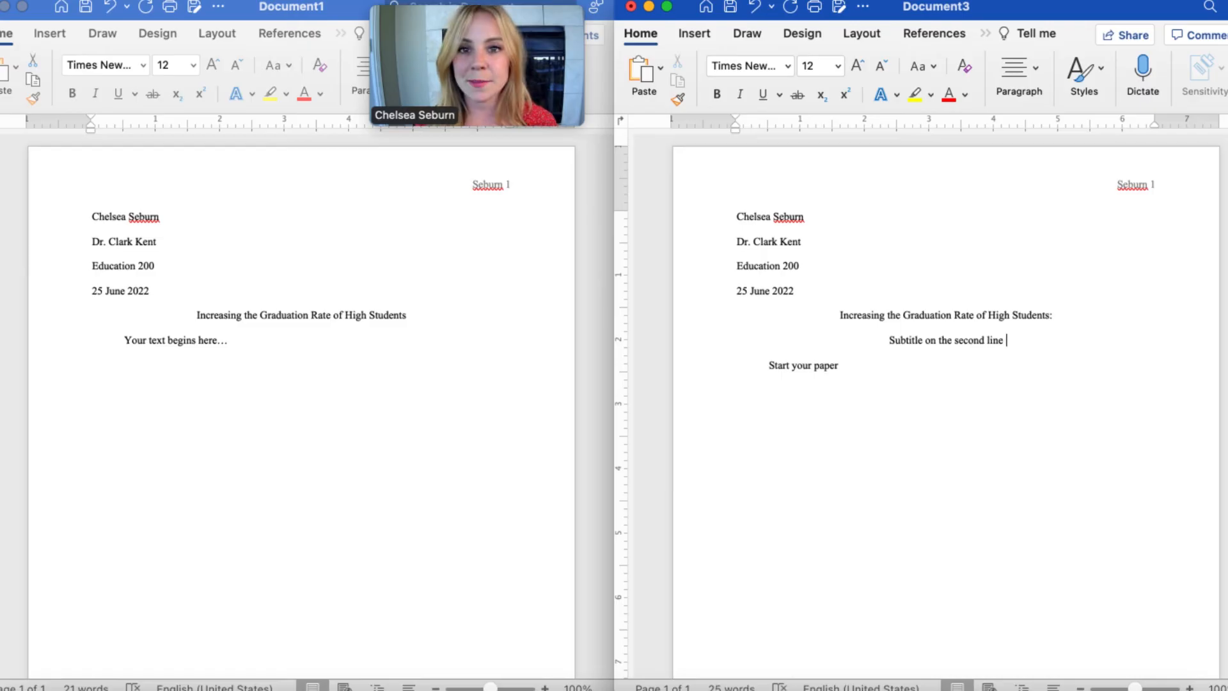
Step: Delete the title's colon and the subtitle line, and return the cursor to the end of the body text
left_click_drag(1028, 323, 1053, 315)
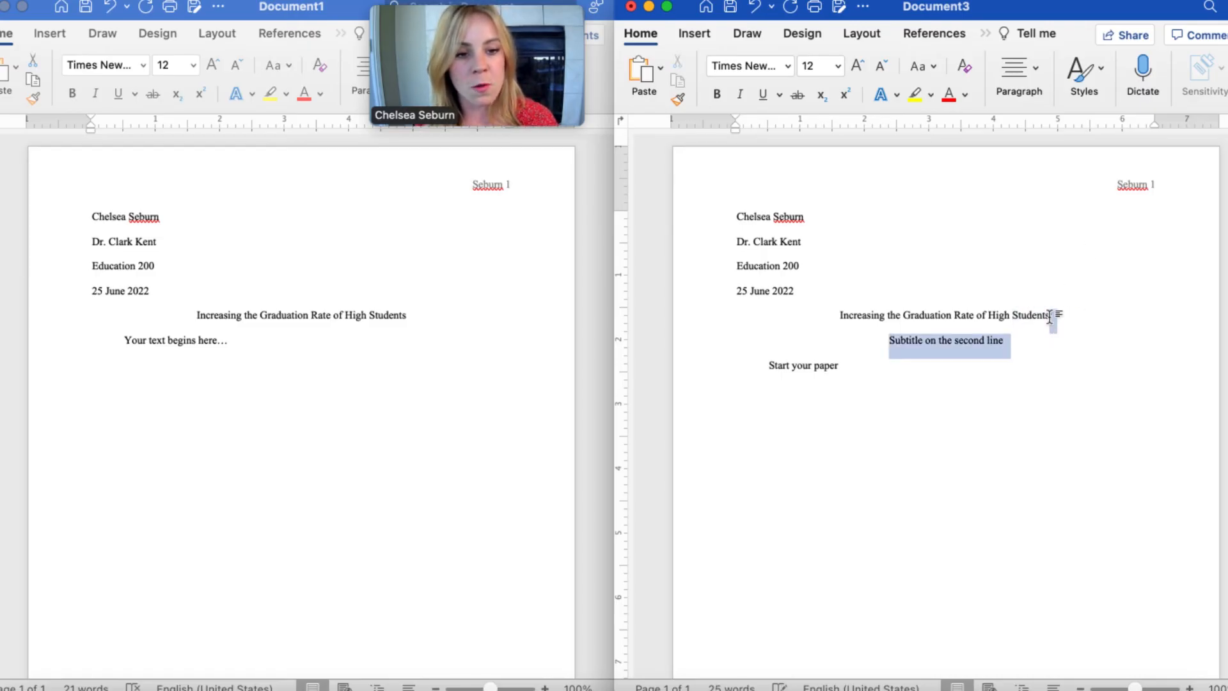
key("BackSpace")
left_click(1043, 335)
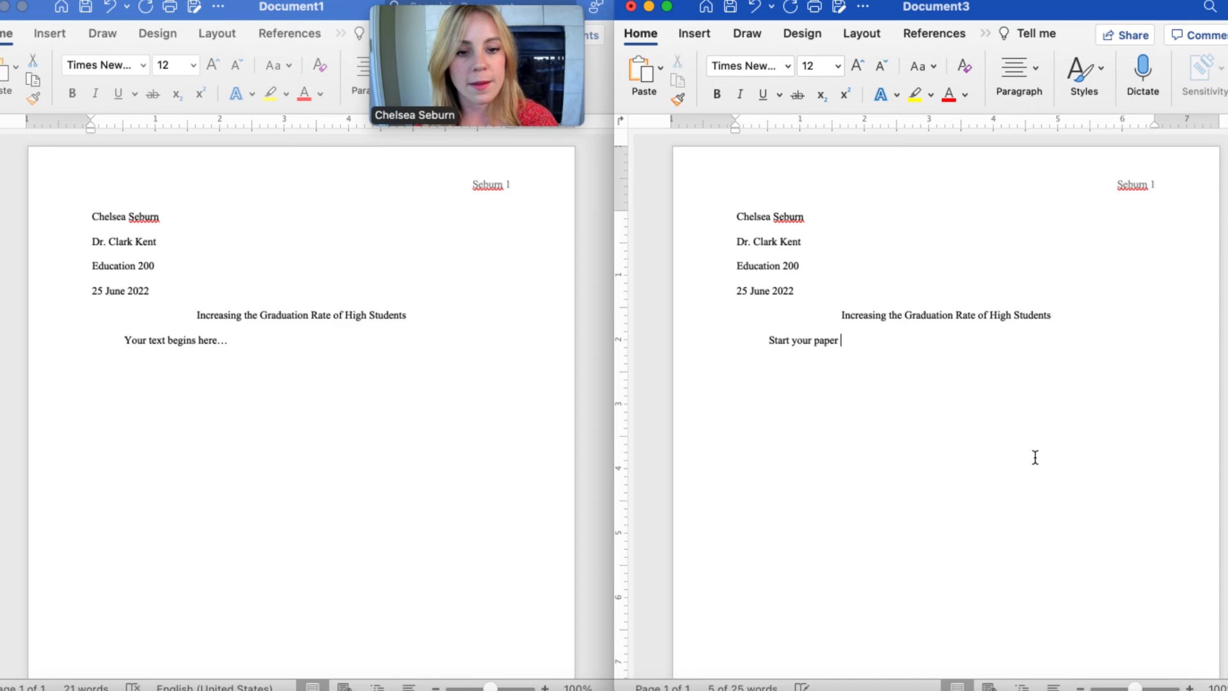